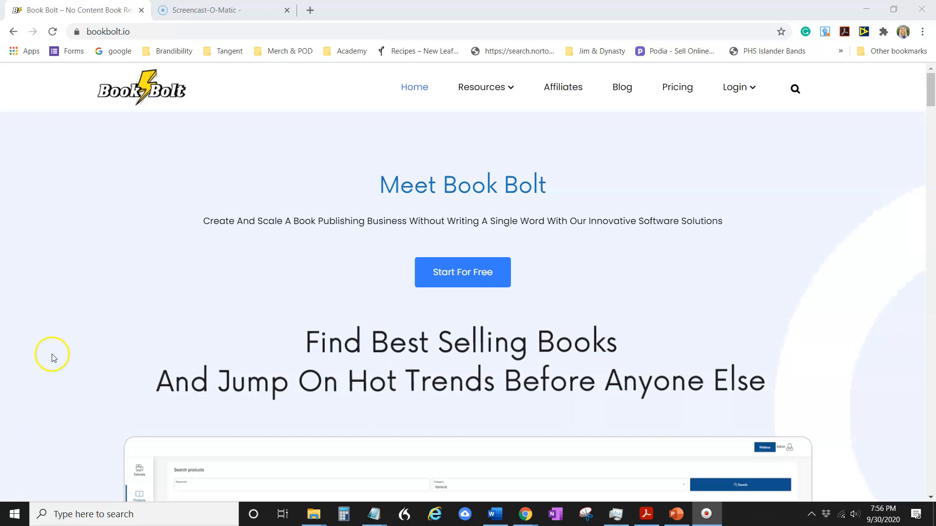
# - Open Book Bolt's Interior PDF Combiner Pro and set the interior's page size to 8.5 x 11
pyautogui.click(473, 91)
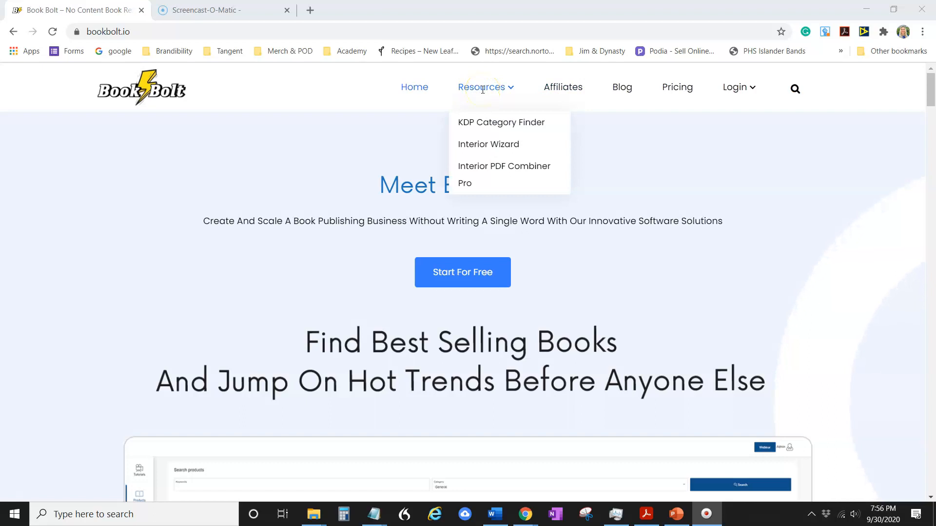
pyautogui.click(488, 173)
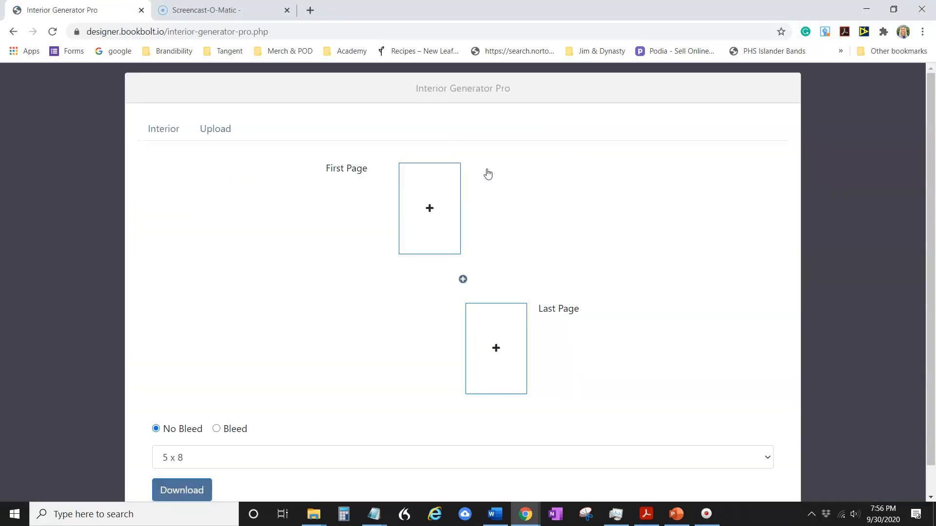
pyautogui.click(429, 209)
pyautogui.scroll(-1, 197, 407)
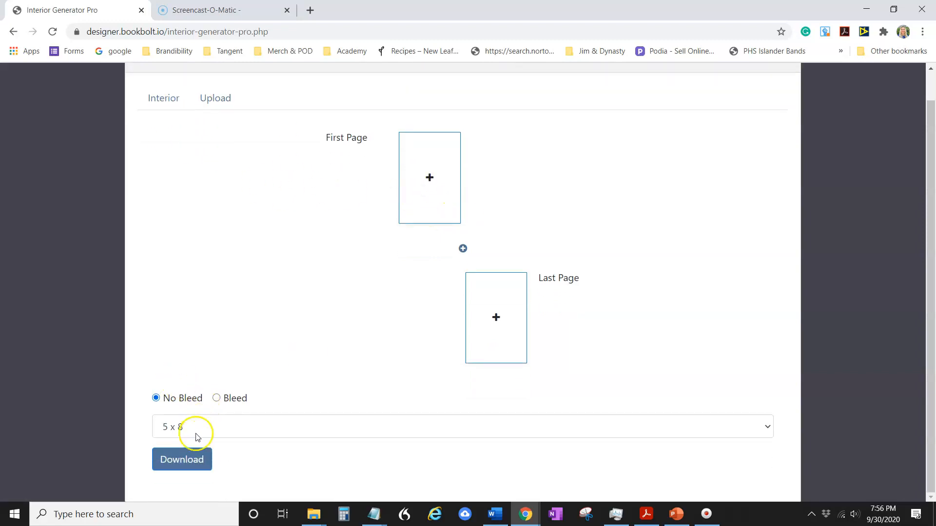
pyautogui.click(180, 430)
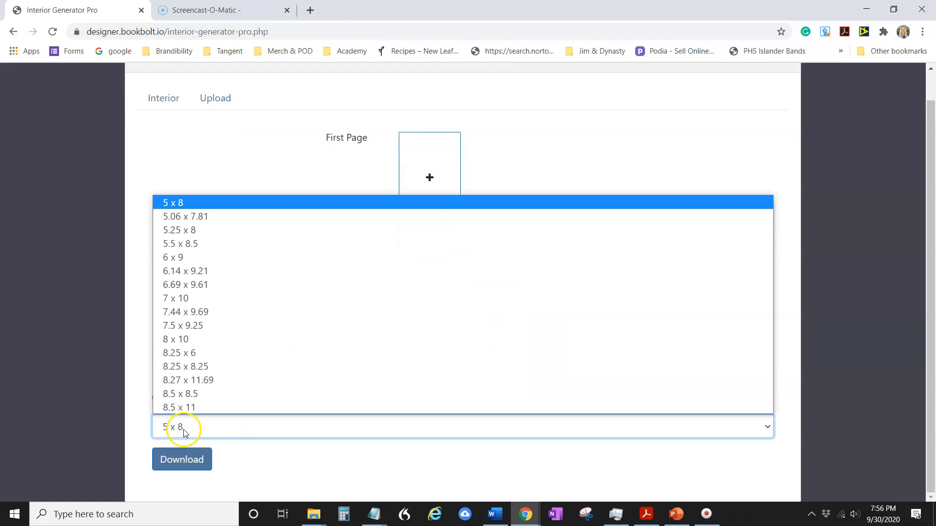
pyautogui.click(194, 408)
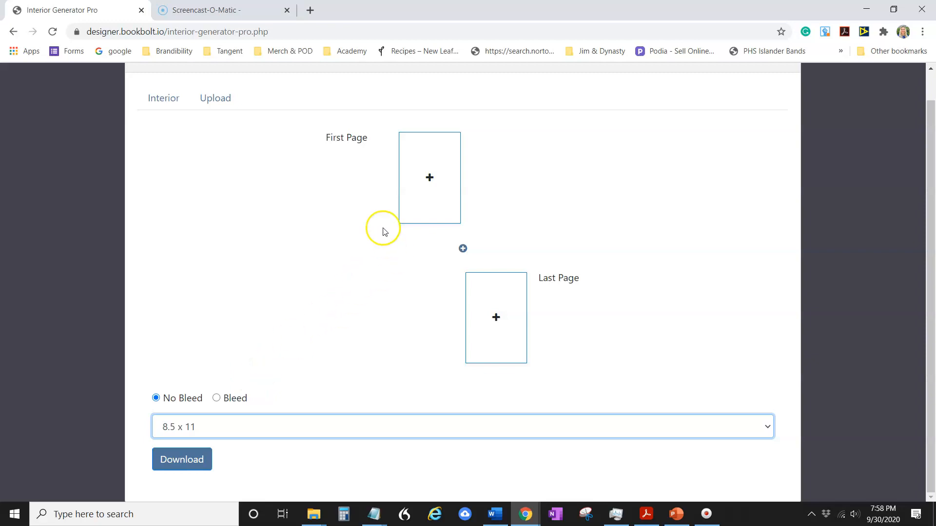
# - Upload the 10 Kawaii Coloring Book for Kids Graphic PDF and the first four 10 Robots Coloring Book PNG images
pyautogui.click(216, 99)
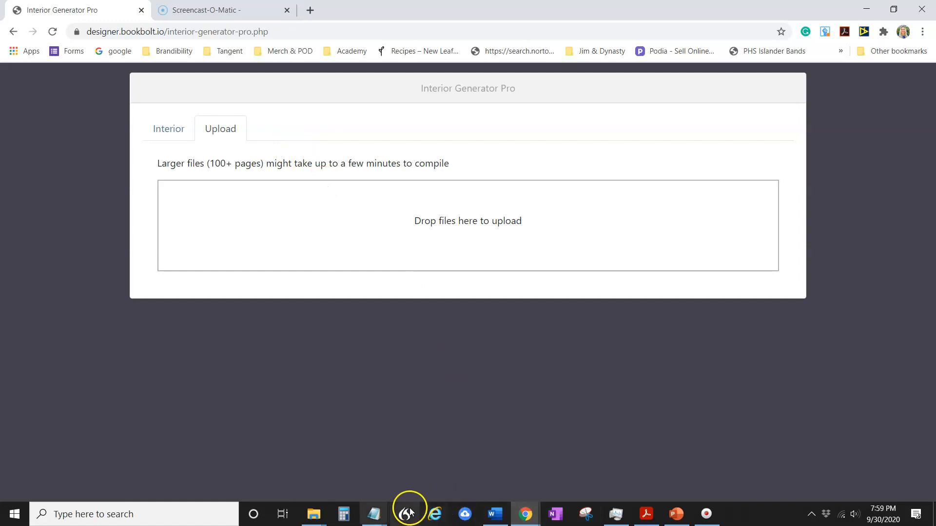
pyautogui.moveTo(314, 521)
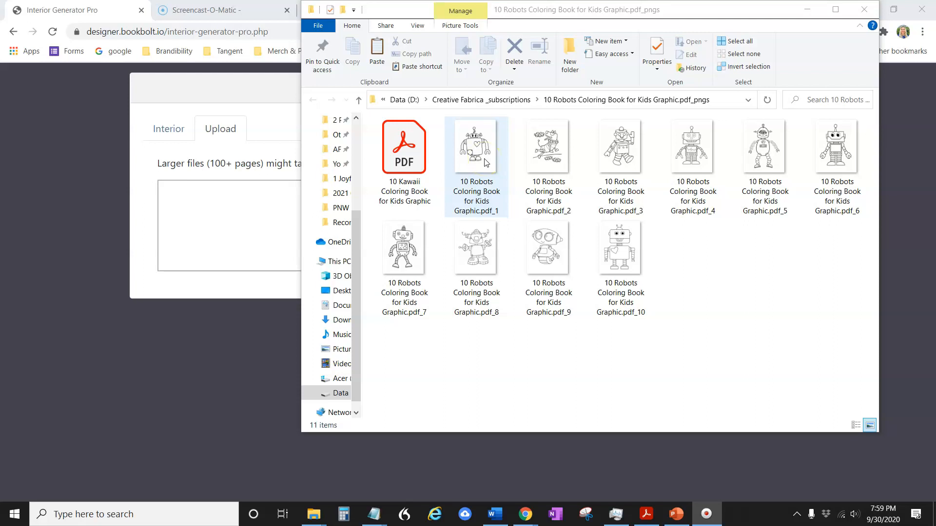
pyautogui.click(480, 199)
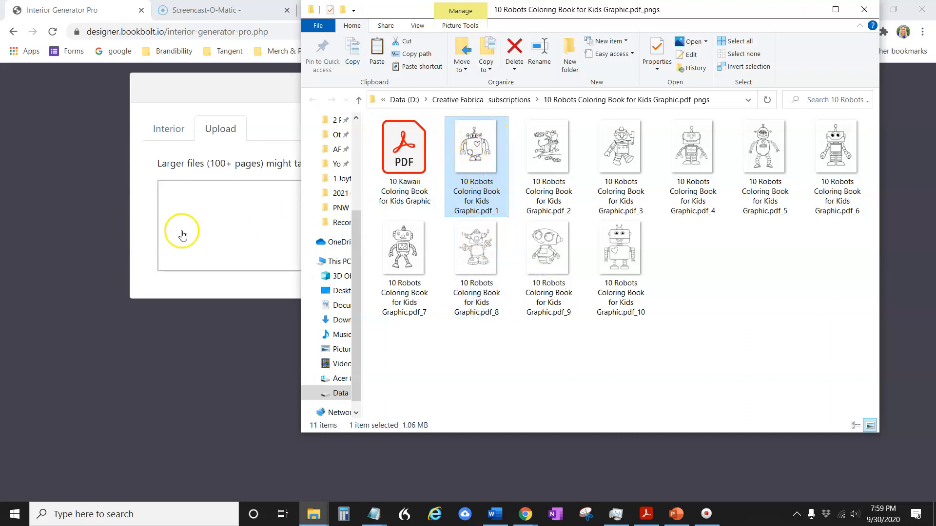
pyautogui.click(413, 155)
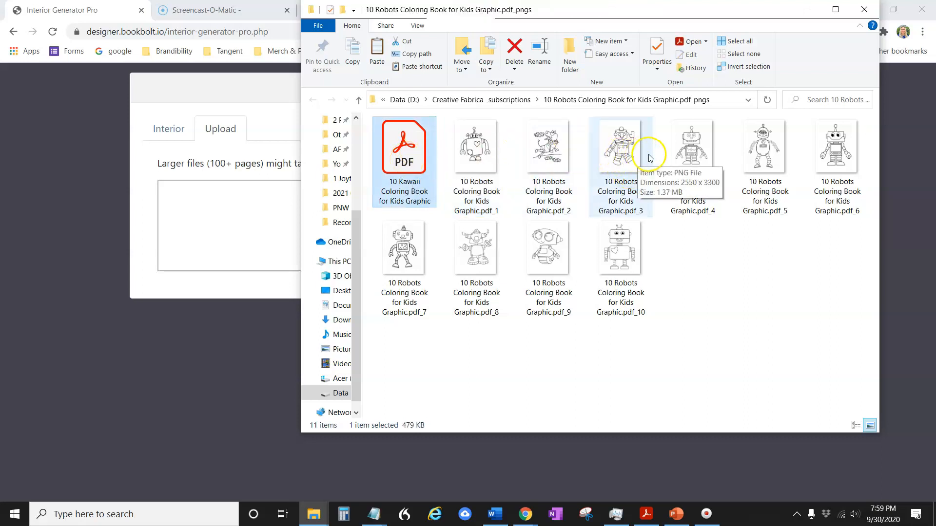
pyautogui.keyDown('shift'); pyautogui.click(692, 155); pyautogui.keyUp('shift')
pyautogui.moveTo(481, 148); pyautogui.dragTo(217, 233)
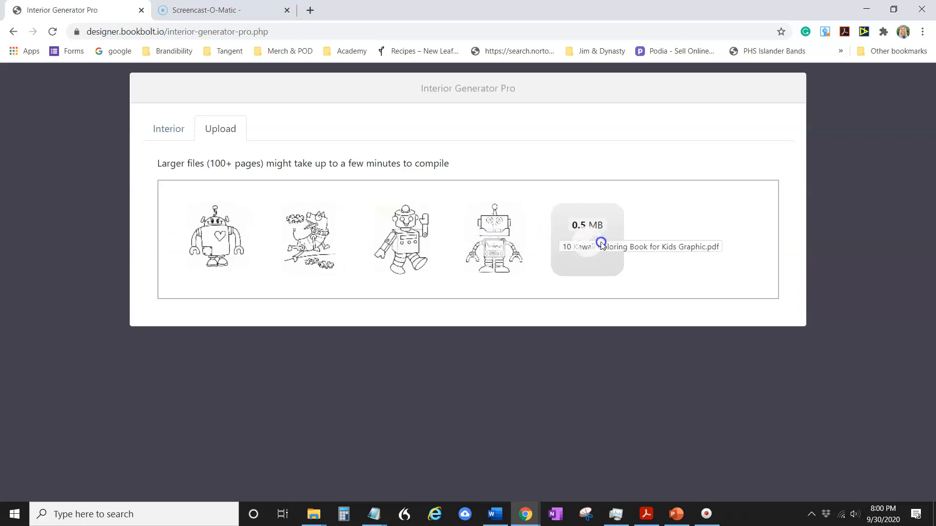
pyautogui.click(588, 214)
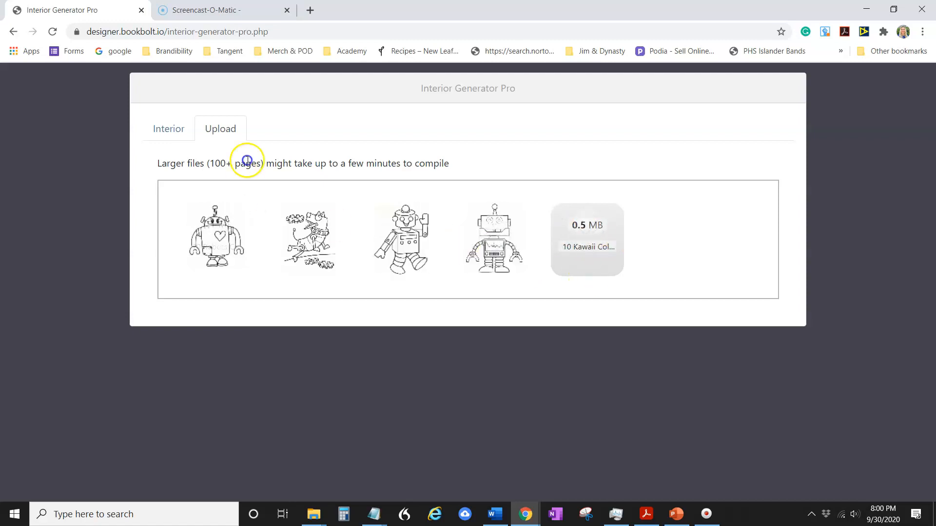
# - Assign a nearly blank page template from the pattern library to the interior's first page
pyautogui.click(169, 129)
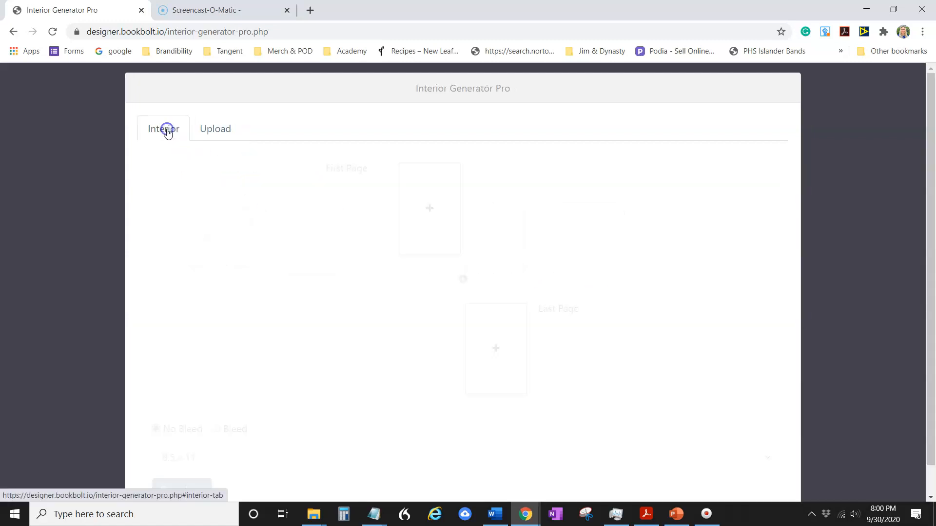
pyautogui.click(464, 252)
pyautogui.click(431, 216)
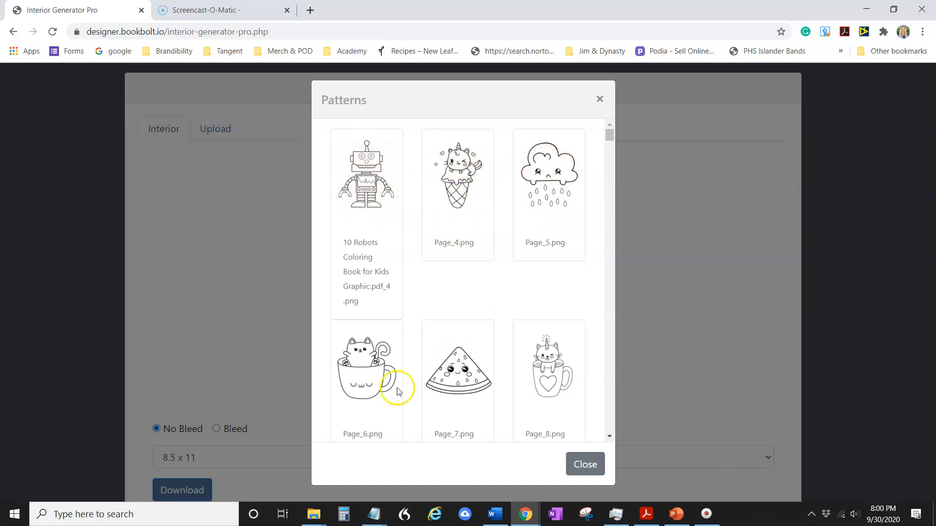
pyautogui.scroll(-4, 398, 390)
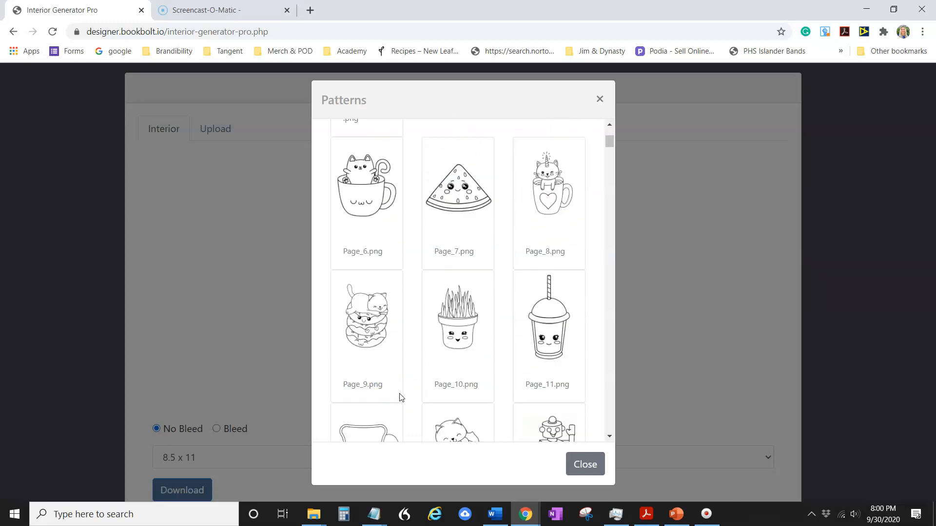
pyautogui.scroll(4, 399, 395)
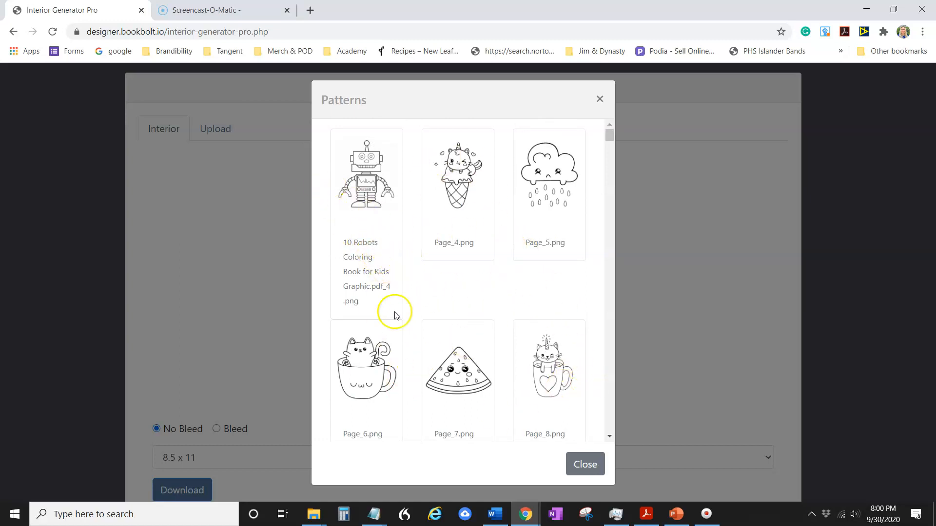
pyautogui.scroll(-6, 405, 351)
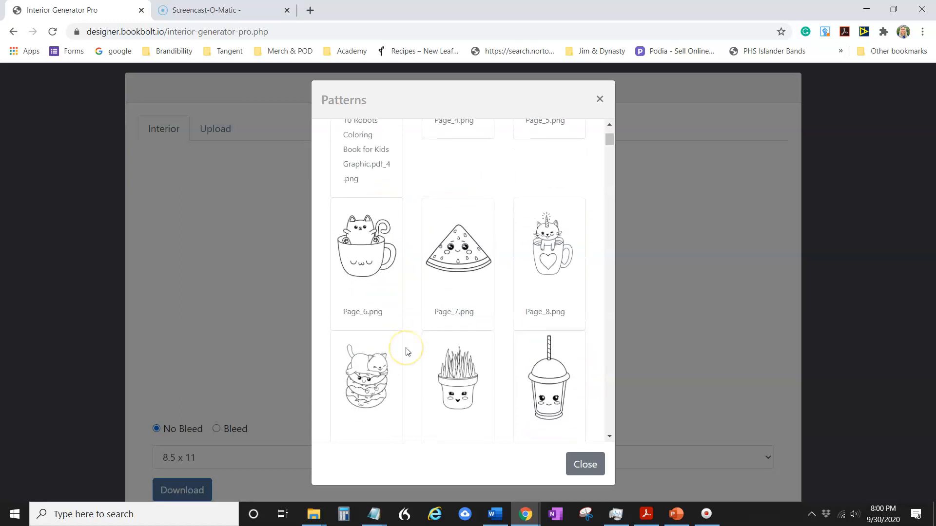
pyautogui.scroll(-5, 406, 354)
pyautogui.scroll(10, 404, 356)
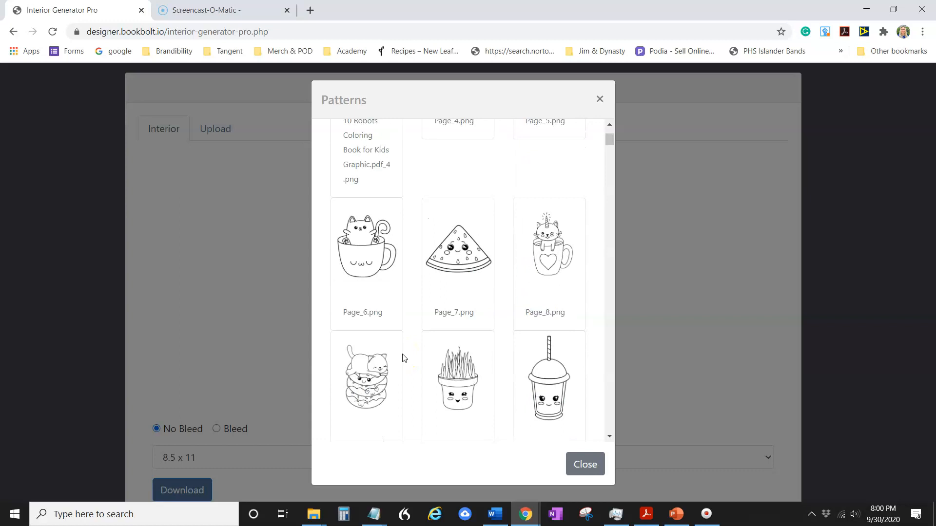
pyautogui.scroll(3, 409, 321)
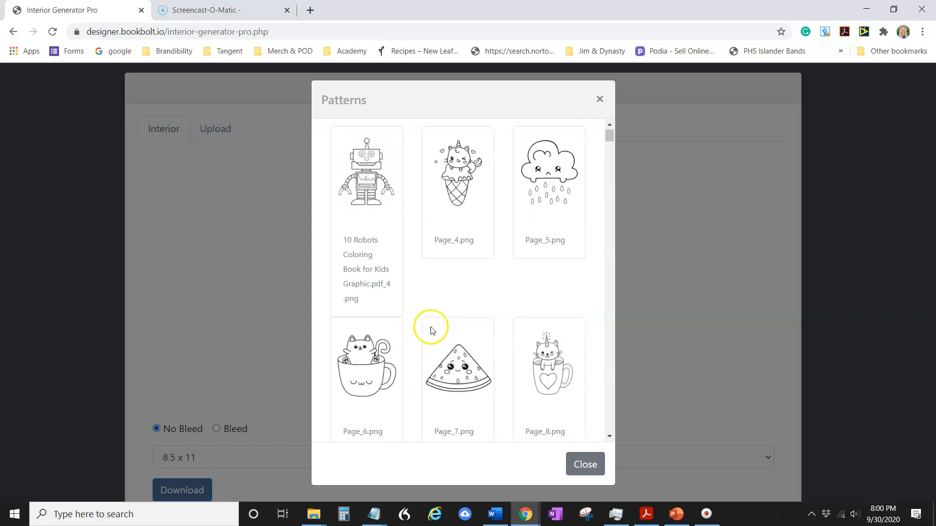
pyautogui.scroll(-8, 428, 326)
pyautogui.scroll(-20, 429, 327)
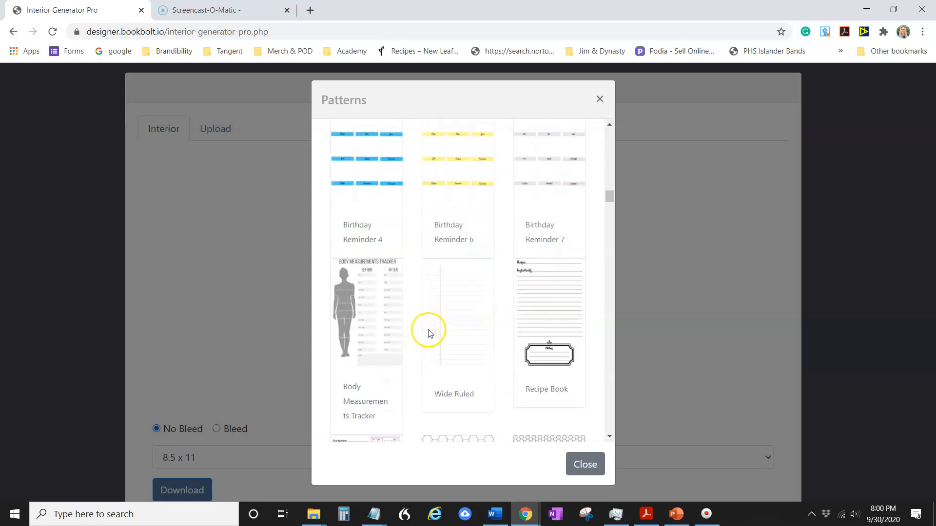
pyautogui.scroll(-20, 429, 333)
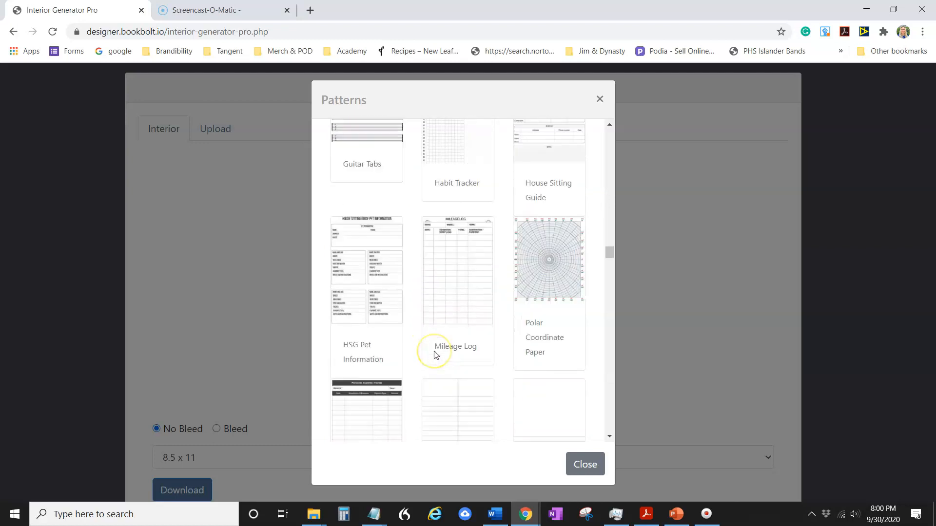
pyautogui.scroll(-10, 435, 355)
pyautogui.click(376, 299)
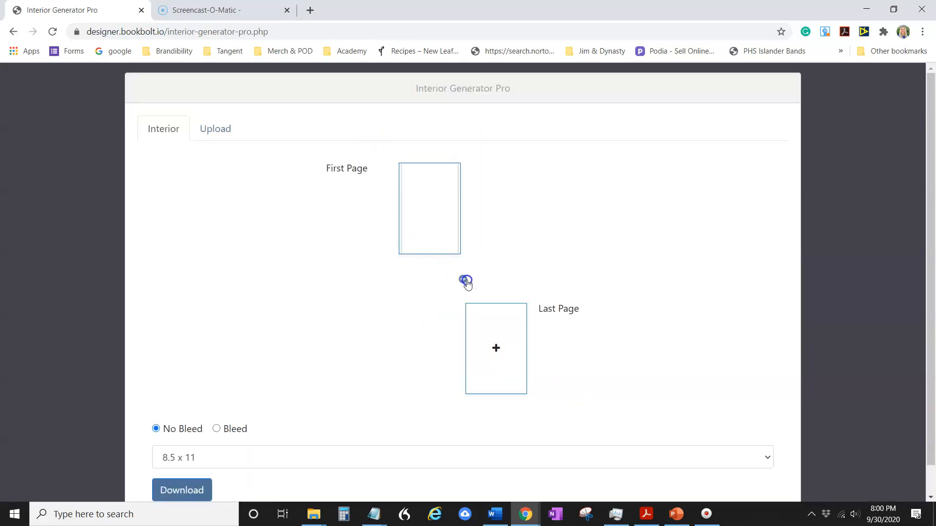
# - Add pages 2 and 3, using robot image 10 Robots Coloring Book for Kids Graphic.pdf_4.png for page 2 and Page_4.png for page 3
pyautogui.click(466, 281)
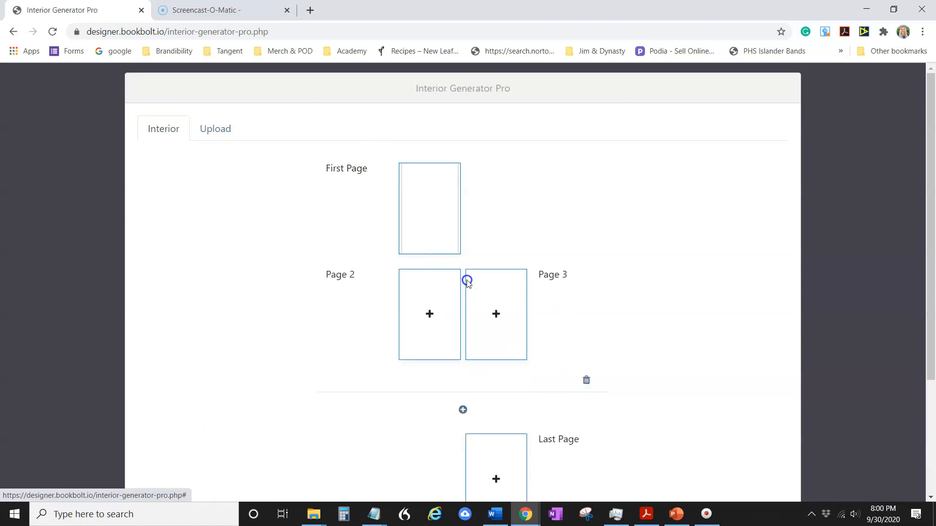
pyautogui.click(429, 314)
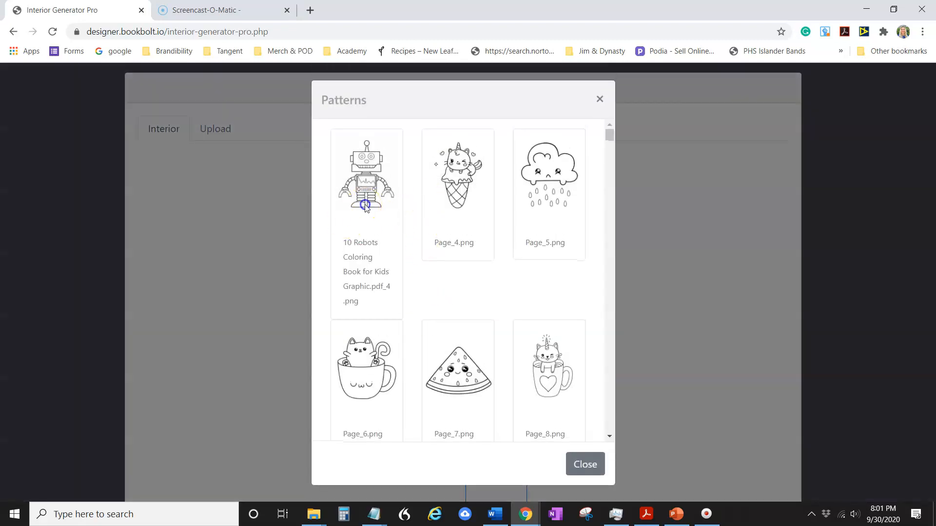
pyautogui.click(365, 205)
pyautogui.click(496, 314)
pyautogui.click(475, 202)
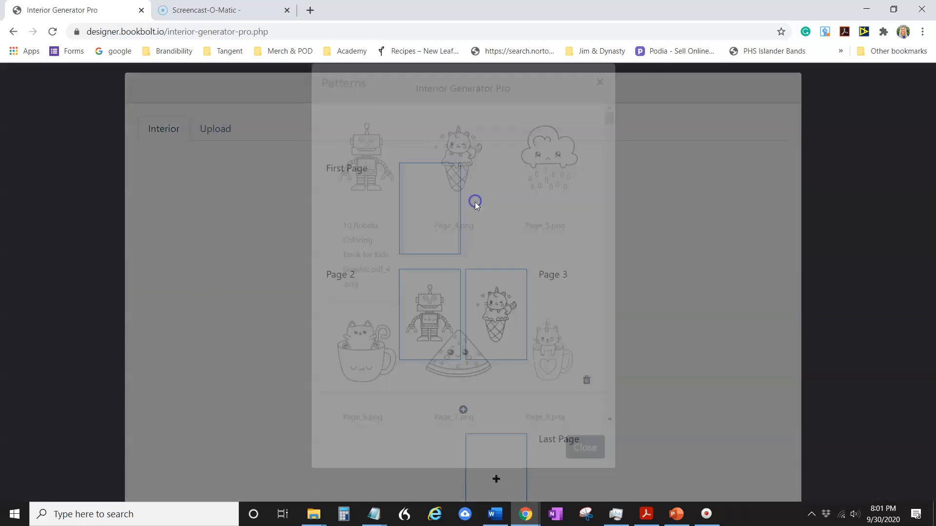
# - Add pages 4 and 5, using the watermelon Page_7.png for page 4 and the cat-in-mug Page_8.png for page 5
pyautogui.click(463, 410)
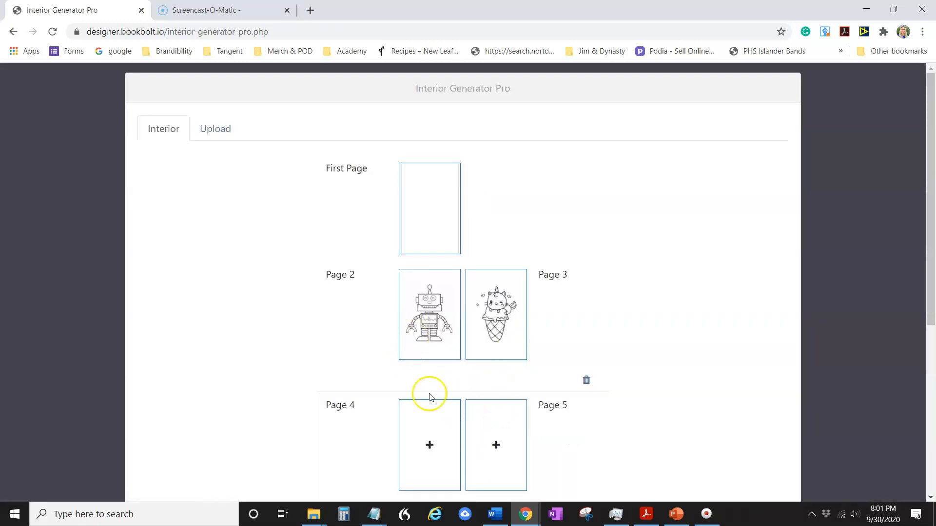
pyautogui.click(429, 440)
pyautogui.click(475, 376)
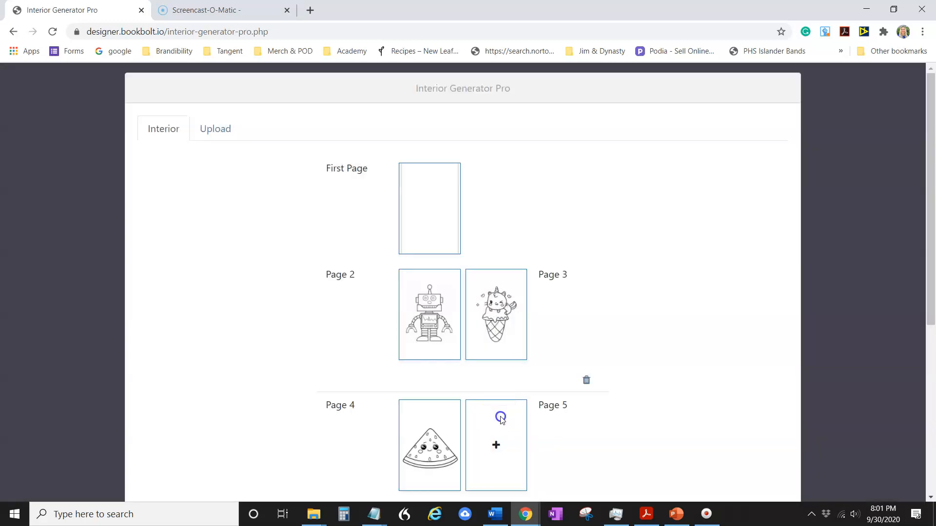
pyautogui.click(495, 444)
pyautogui.click(528, 341)
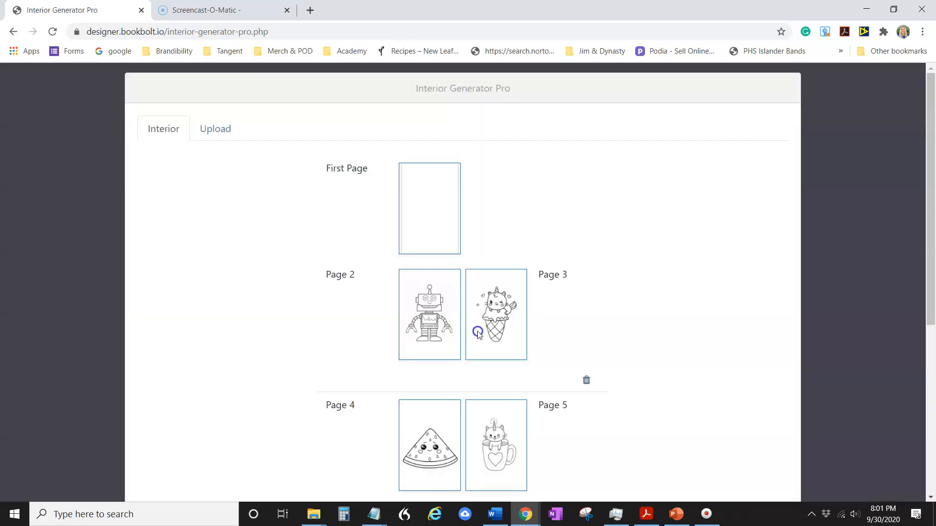
# - Add pages 6 and 7, using the watermelon Page_7.png for page 6 and the cat cupcake Page_13.png for page 7
pyautogui.scroll(-5, 495, 390)
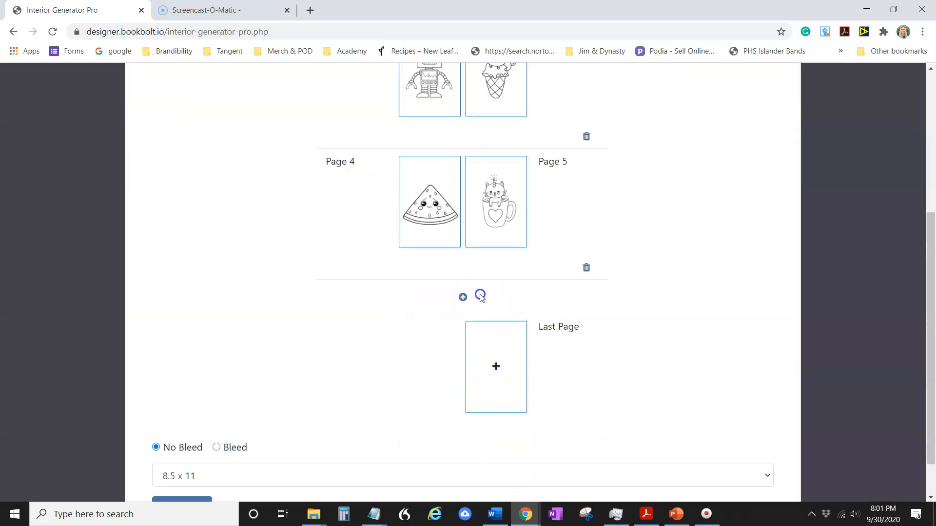
pyautogui.click(464, 297)
pyautogui.click(429, 332)
pyautogui.click(460, 382)
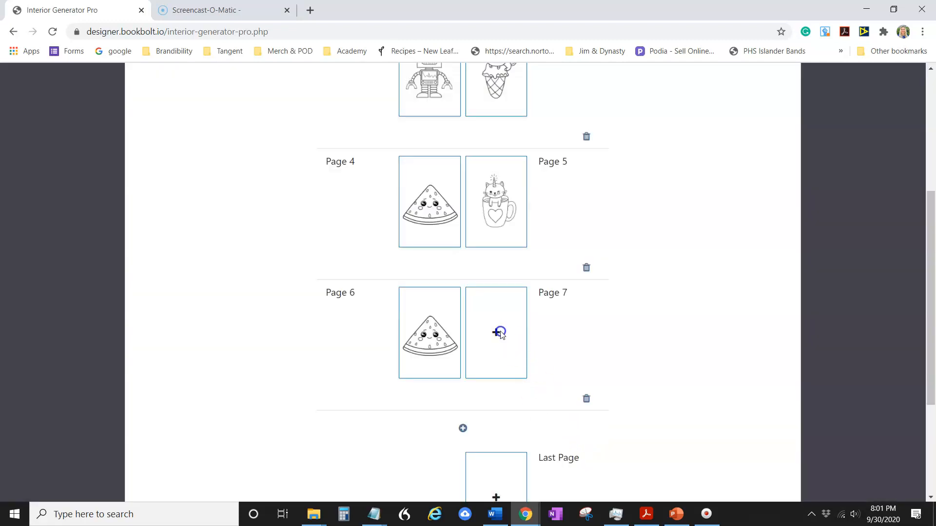
pyautogui.click(497, 333)
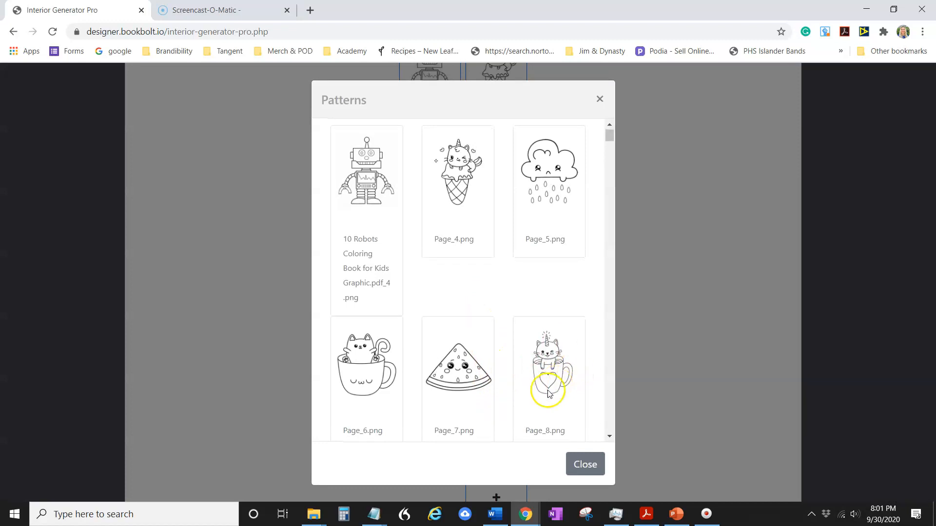
pyautogui.scroll(-10, 542, 382)
pyautogui.scroll(1, 455, 265)
pyautogui.click(450, 294)
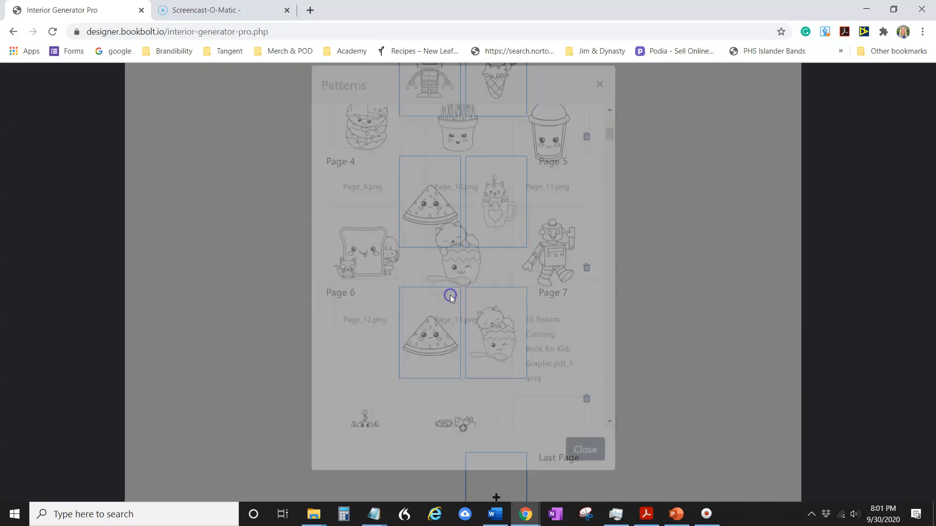
# - Replace page 6's image with the heart robot, 10 Robots Coloring Book for Kids Graphic.pdf_1.png
pyautogui.click(429, 334)
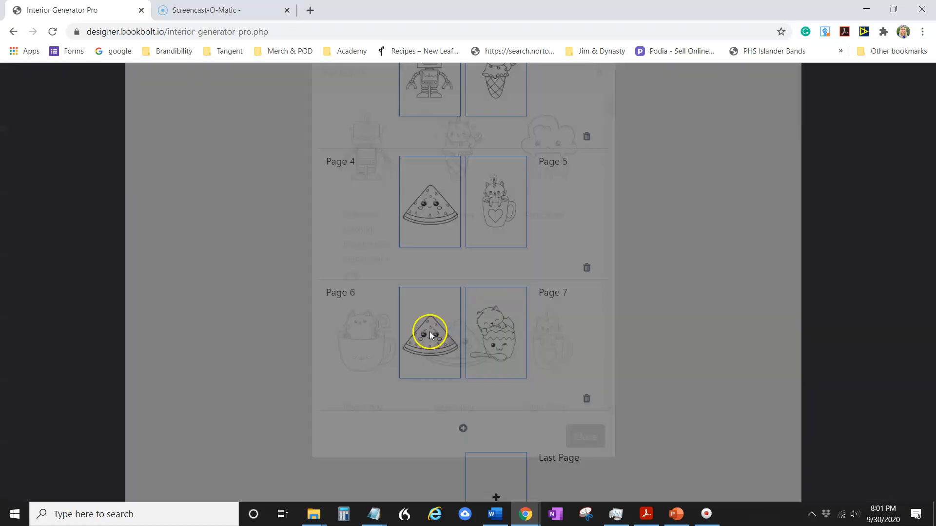
pyautogui.scroll(-4, 545, 345)
pyautogui.scroll(-8, 545, 345)
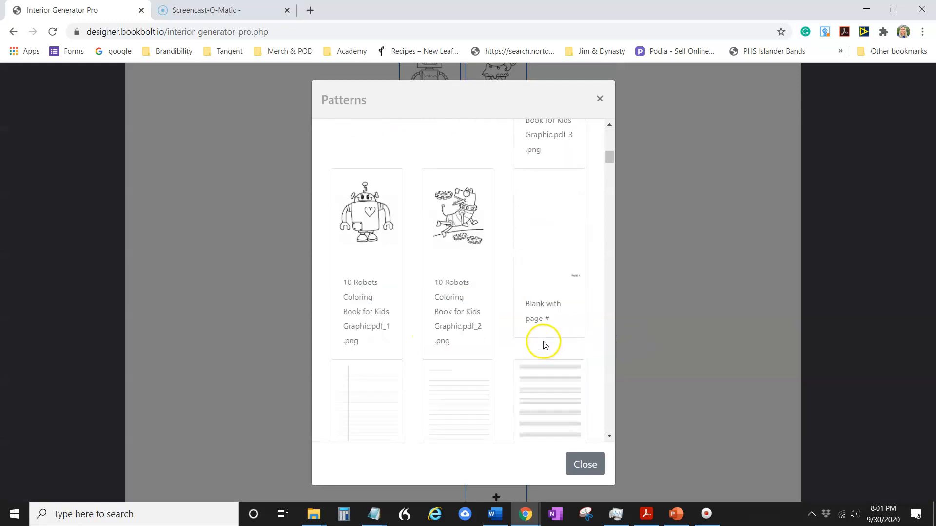
pyautogui.scroll(3, 434, 317)
pyautogui.click(348, 362)
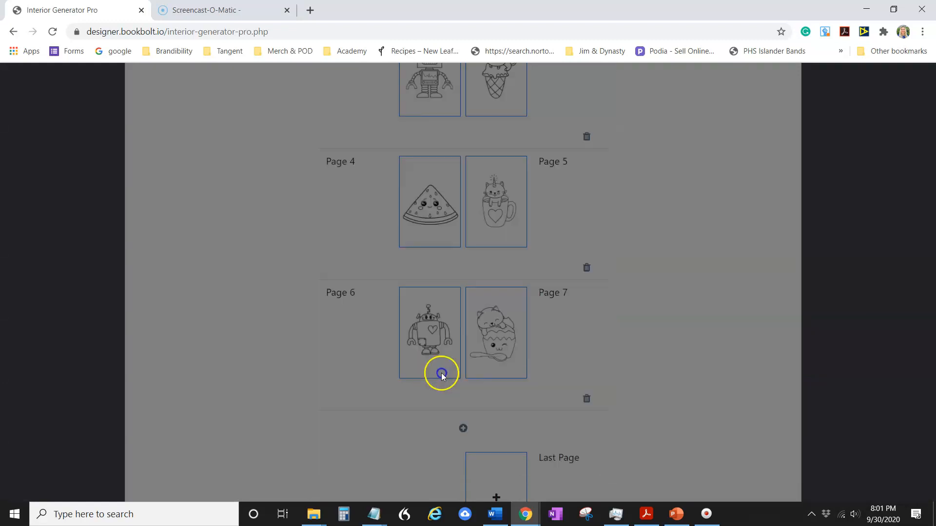
pyautogui.scroll(-1, 463, 363)
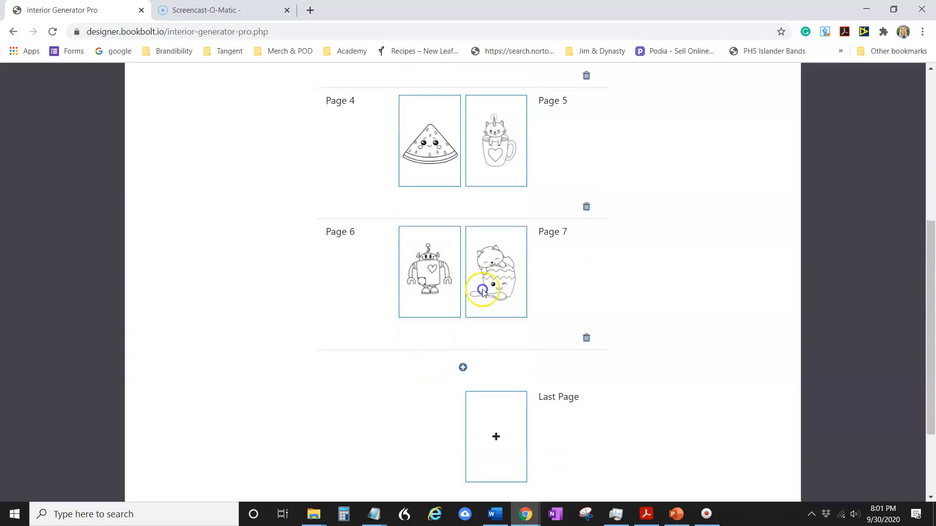
# - Add a spread for pages 8 and 9 and fill page 8 with the SketchBook #1 bordered pattern
pyautogui.click(462, 367)
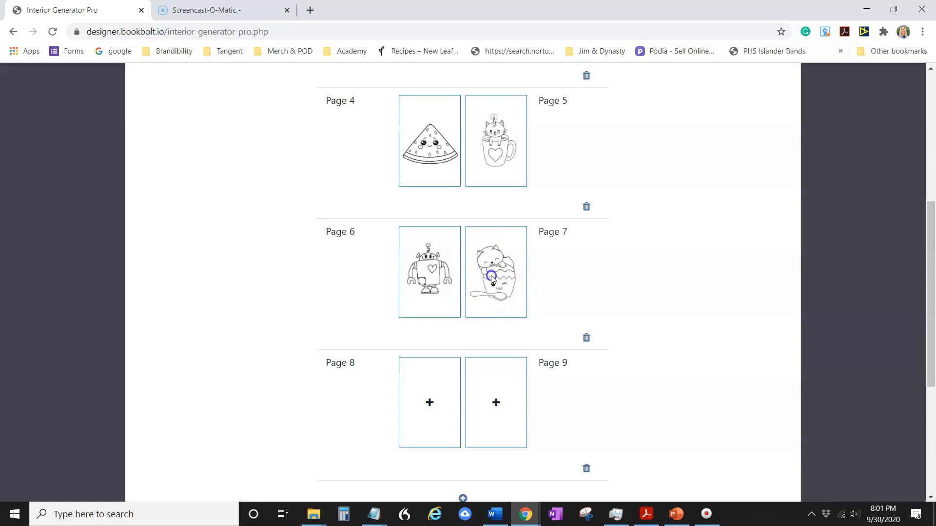
pyautogui.scroll(3, 491, 277)
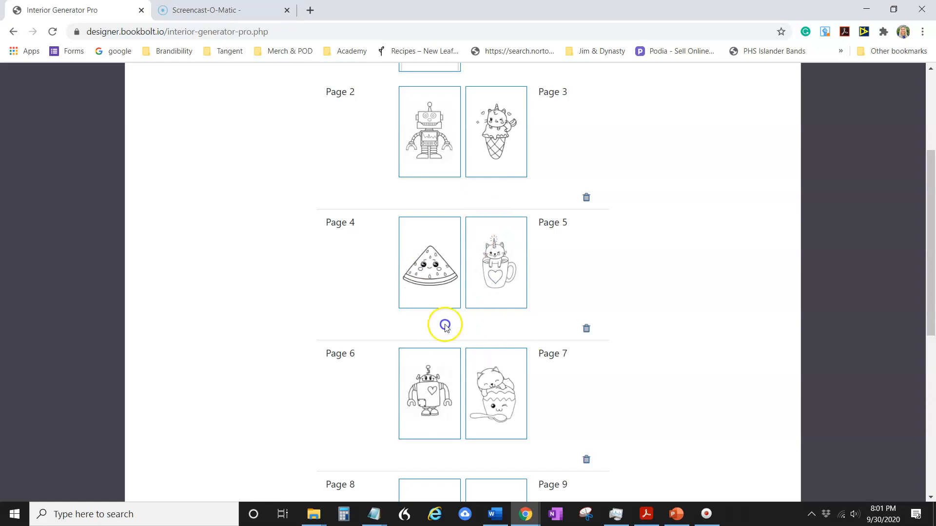
pyautogui.scroll(-1, 445, 346)
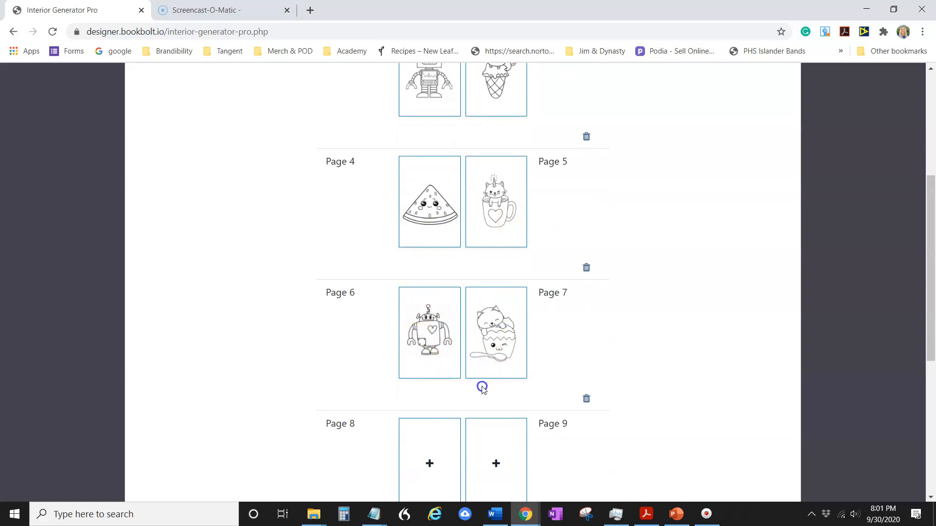
pyautogui.scroll(-1, 482, 388)
pyautogui.click(468, 301)
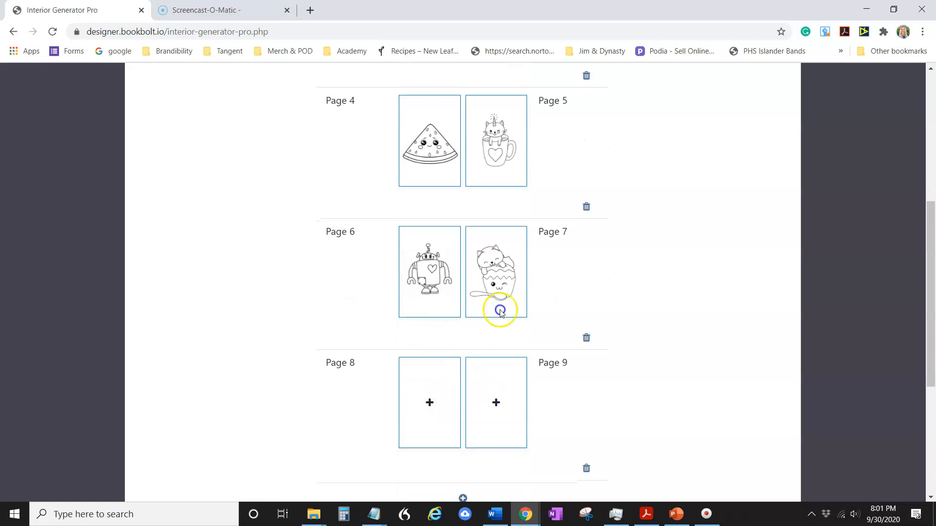
pyautogui.click(431, 404)
pyautogui.scroll(-5, 454, 361)
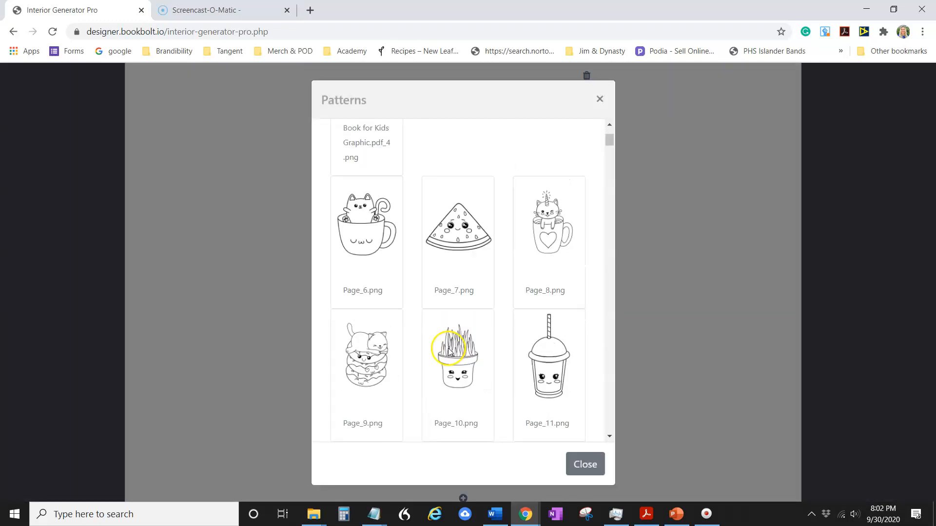
pyautogui.scroll(-15, 456, 369)
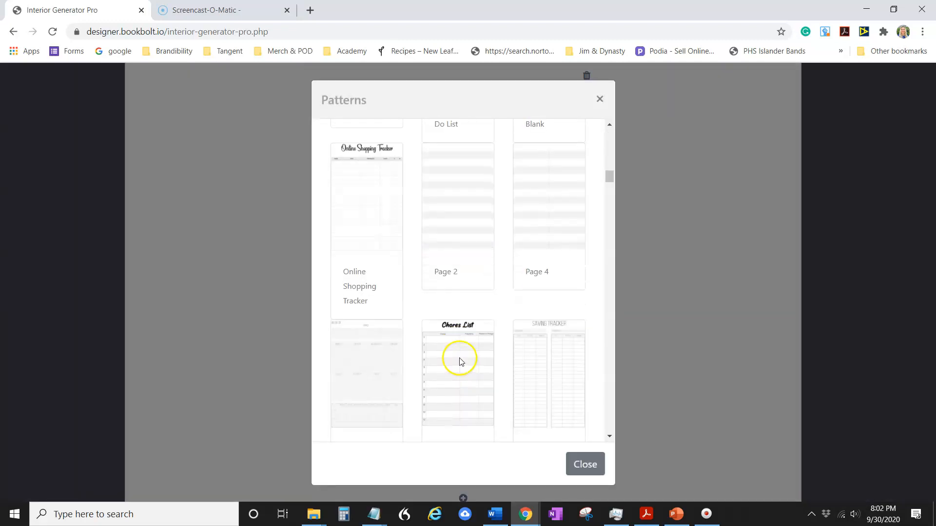
pyautogui.scroll(-15, 453, 369)
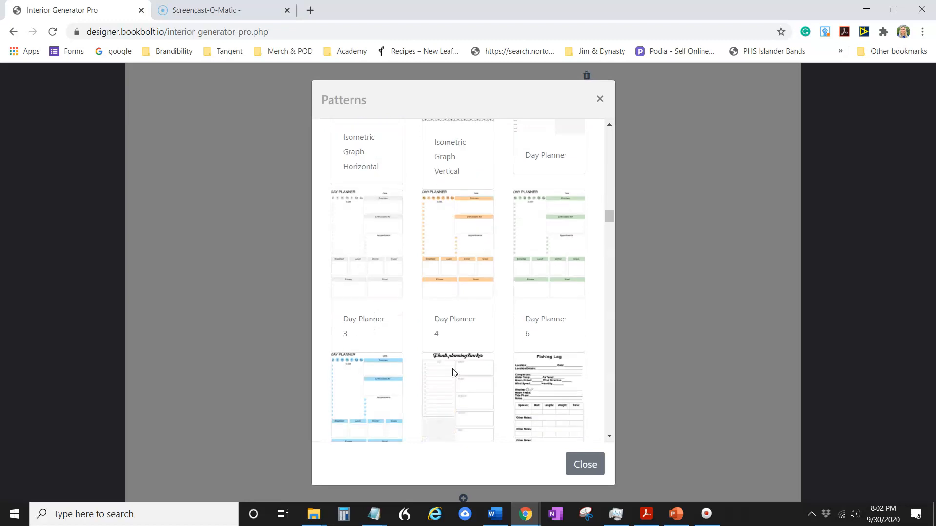
pyautogui.scroll(-15, 453, 372)
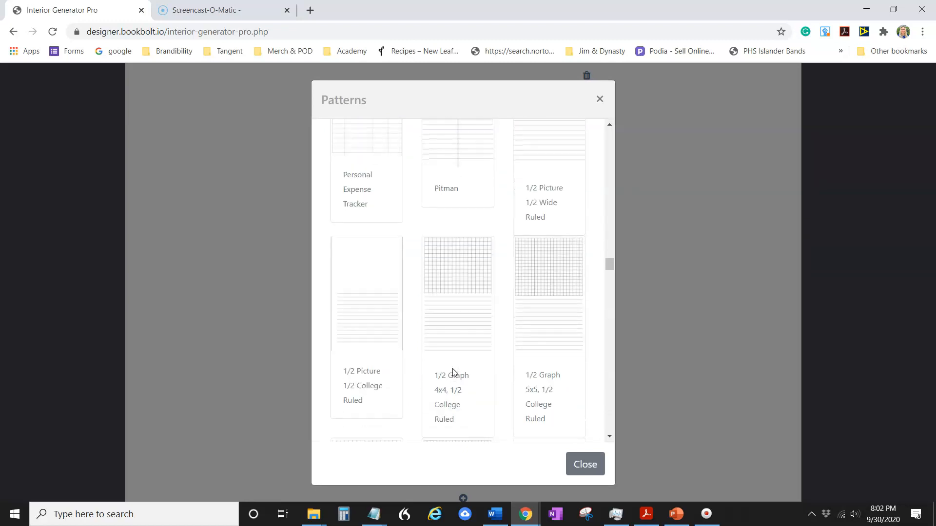
pyautogui.scroll(-8, 454, 372)
pyautogui.scroll(3, 425, 249)
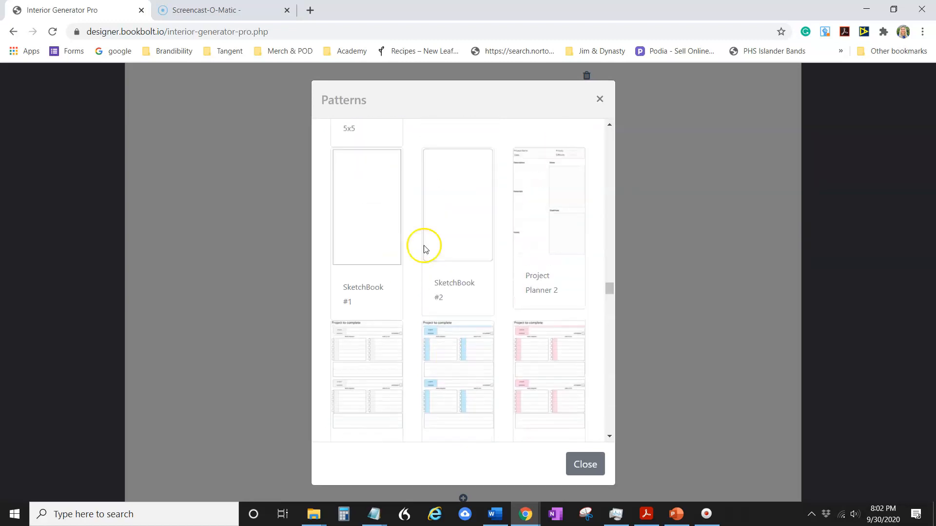
pyautogui.click(367, 228)
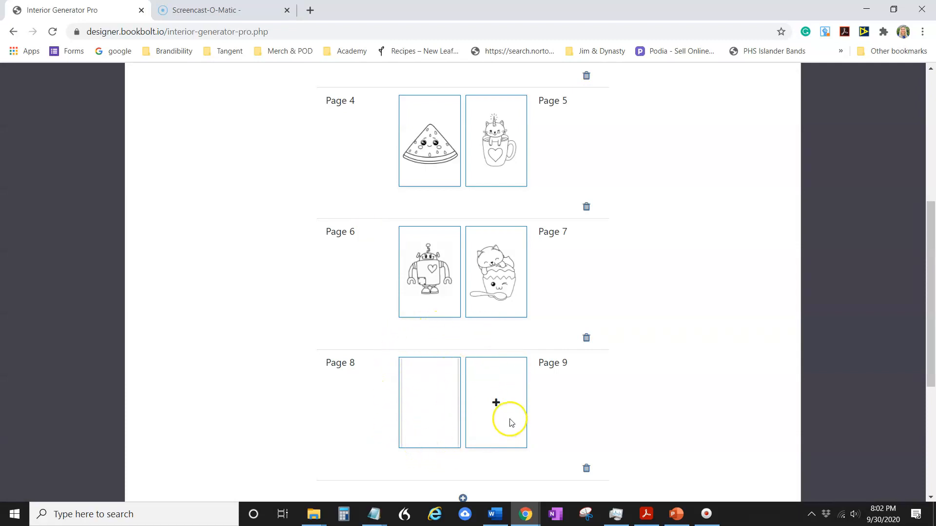
# - Fill page 9 with the cat-in-mug image Page_8.png
pyautogui.click(496, 403)
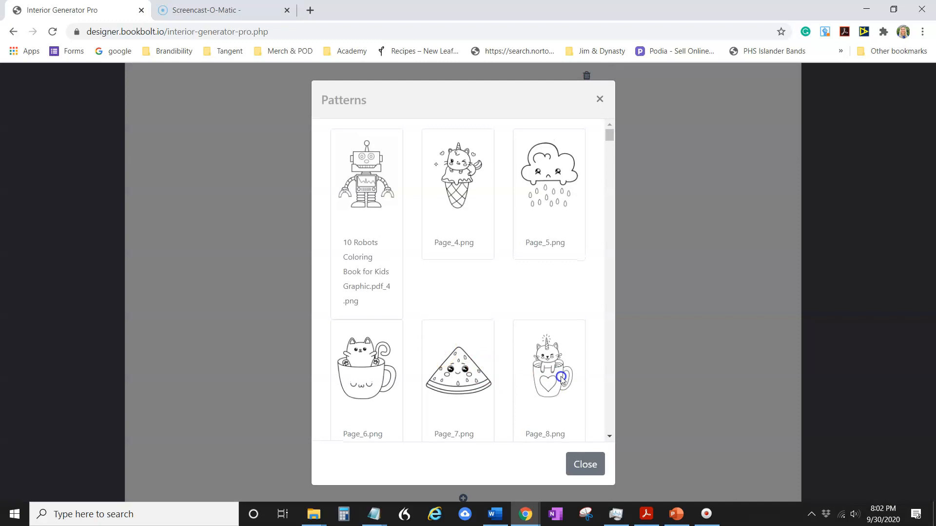
pyautogui.click(554, 381)
pyautogui.scroll(-3, 520, 380)
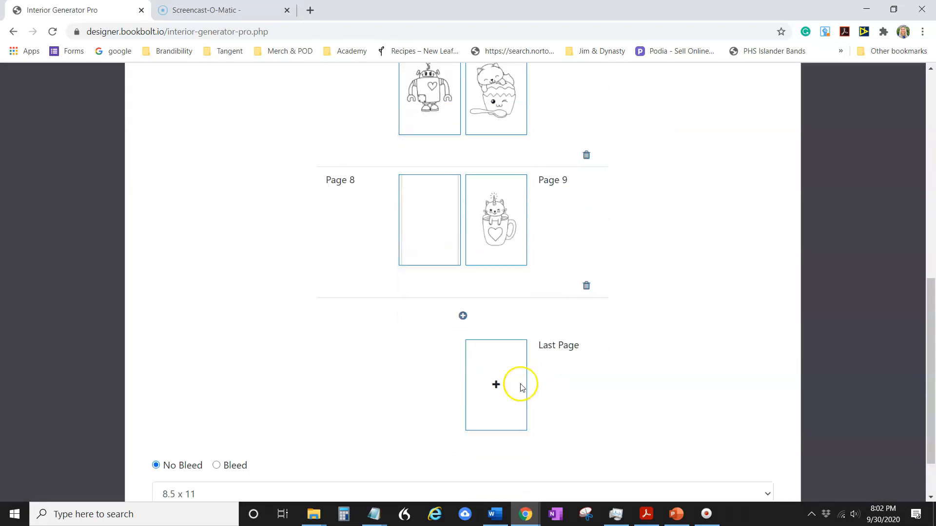
# - Set page 9's image to the robot dog, 10 Robots Coloring Book for Kids Graphic.pdf_2.png
pyautogui.click(482, 232)
pyautogui.scroll(-5, 502, 373)
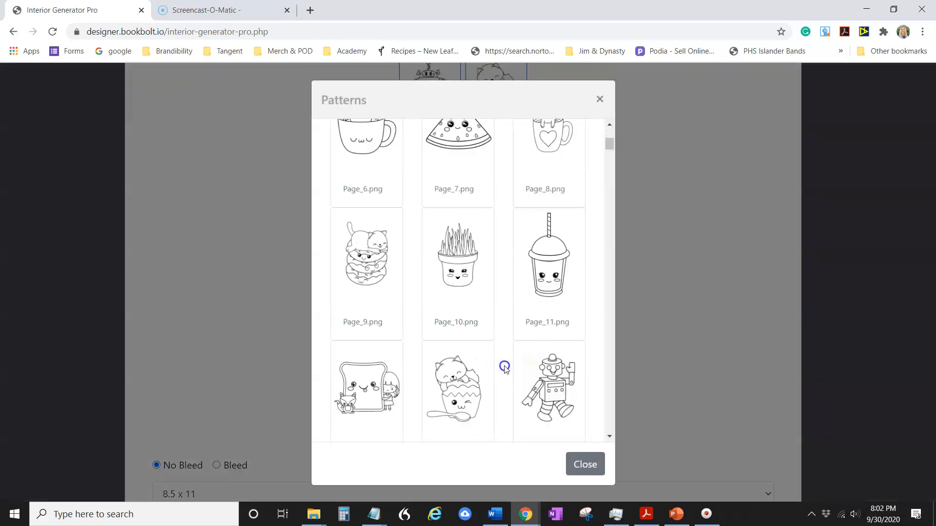
pyautogui.scroll(3, 443, 242)
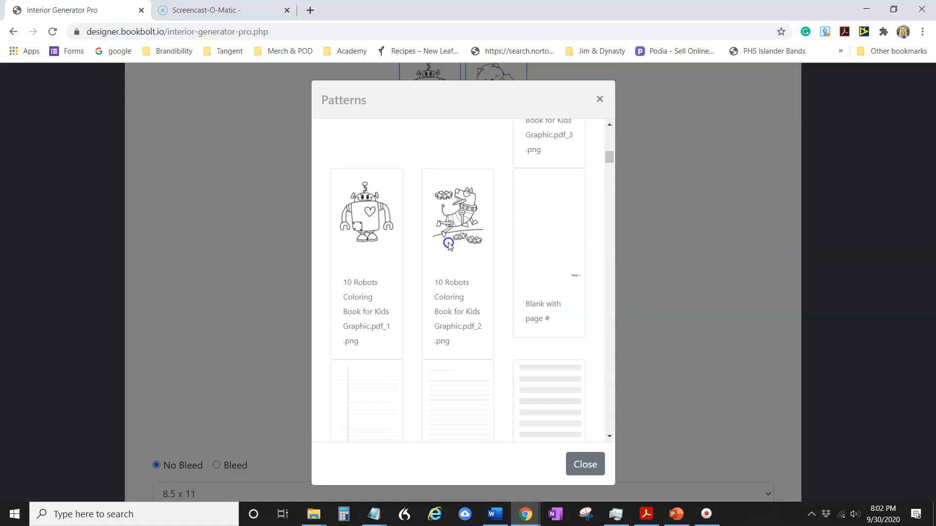
pyautogui.click(448, 244)
# - Fill the last page with the toast, fox and girl image Page_12.png
pyautogui.click(498, 385)
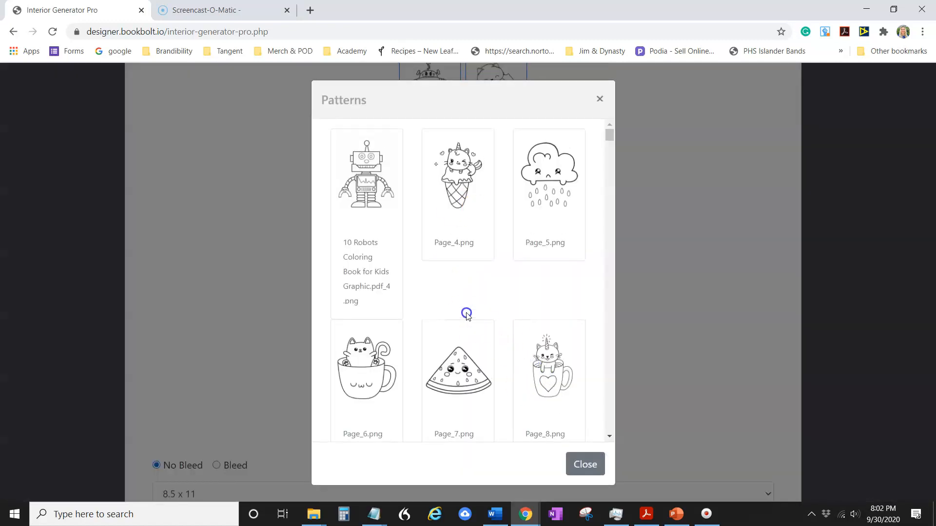
pyautogui.scroll(-5, 466, 315)
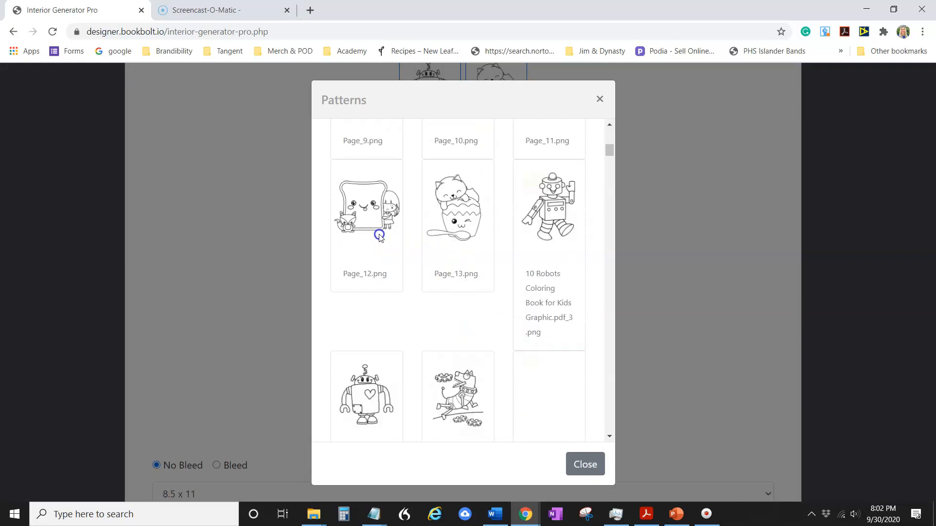
pyautogui.click(379, 236)
pyautogui.scroll(7, 524, 421)
pyautogui.scroll(-8, 524, 425)
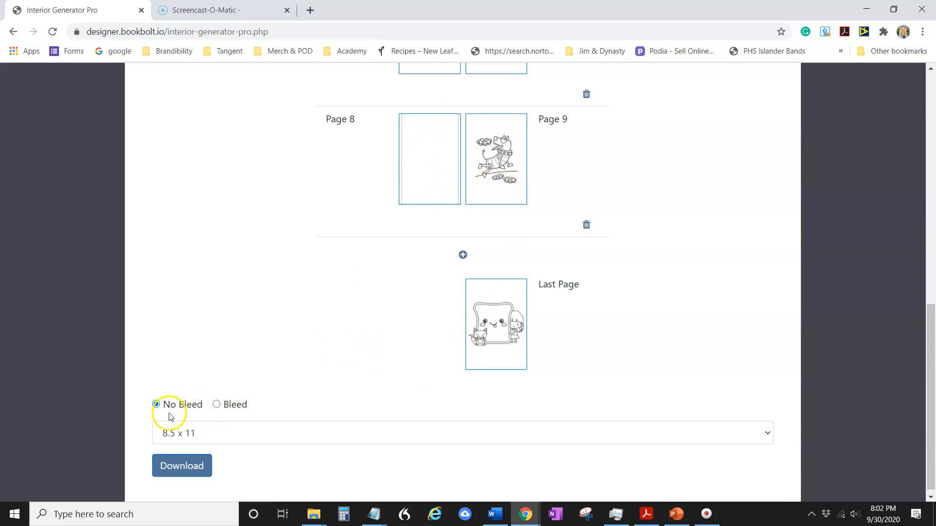
# - Download the 8.5 x 11 no-bleed interior as a PDF, always allowing pop-ups and redirects from designer.bookbolt.io
pyautogui.click(186, 470)
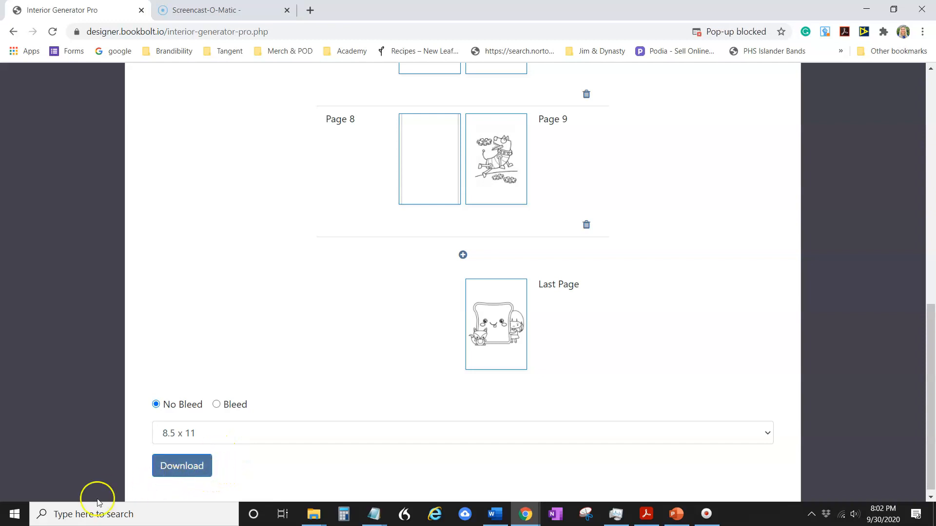
pyautogui.click(763, 34)
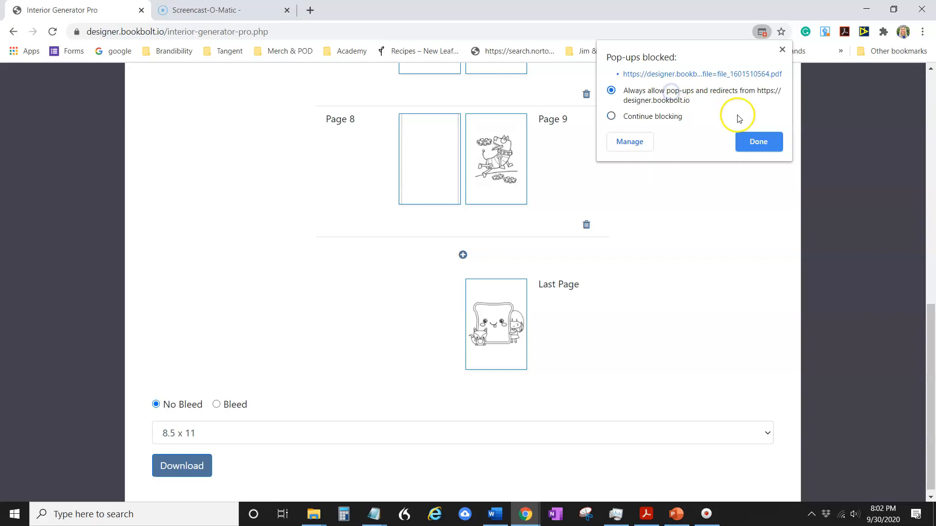
pyautogui.click(753, 142)
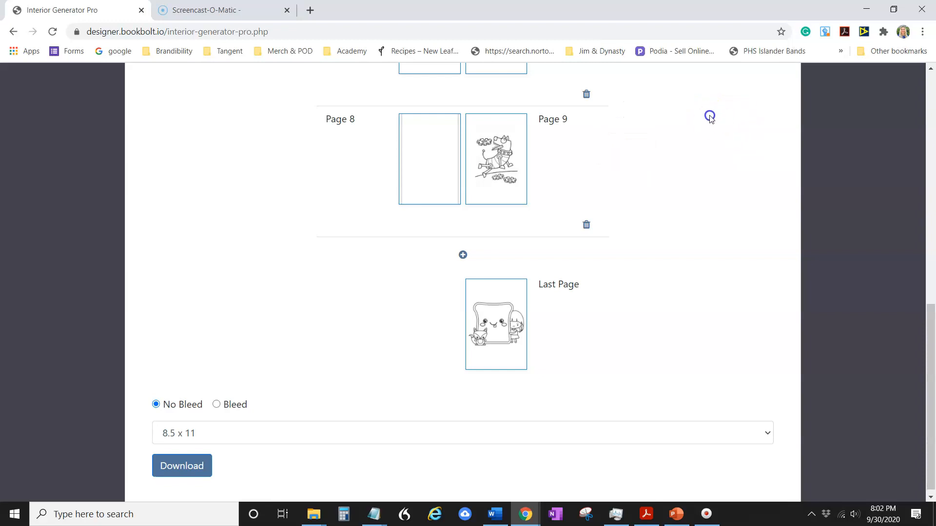
pyautogui.click(186, 468)
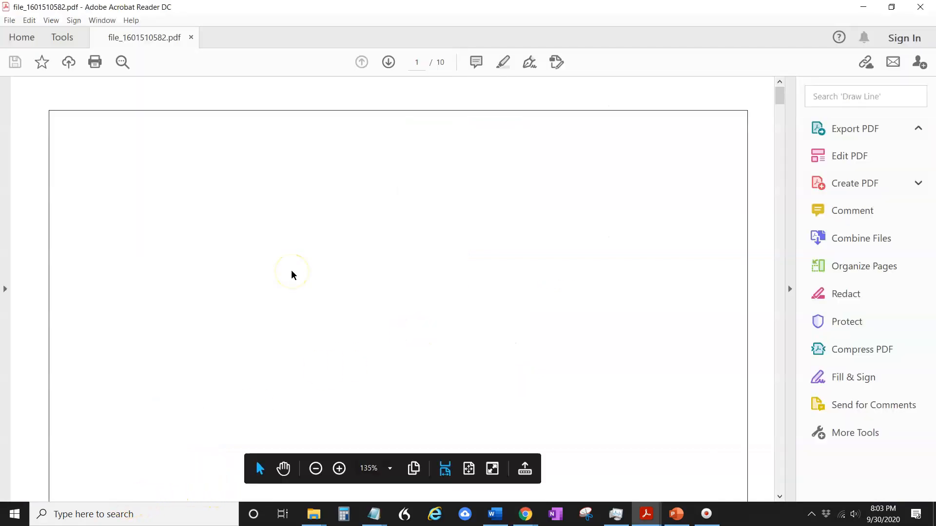
# - Examine the downloaded interior PDF through to its last page in Adobe Acrobat Reader, zoomed to page level
pyautogui.click(53, 21)
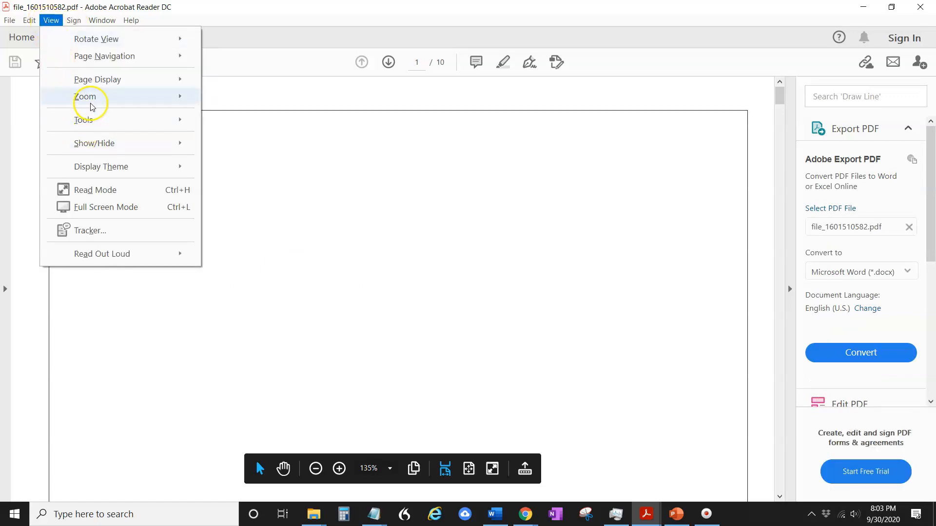
pyautogui.moveTo(90, 97)
pyautogui.click(245, 175)
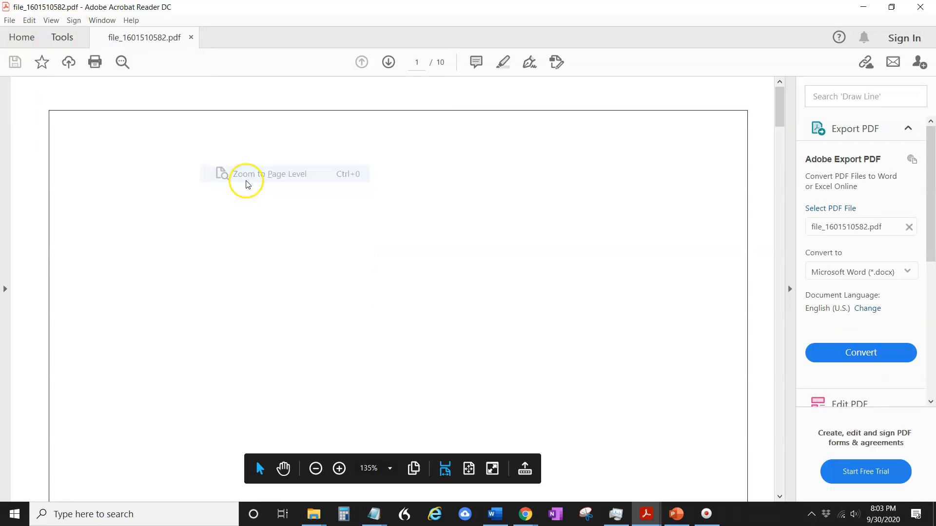
pyautogui.scroll(-6, 481, 286)
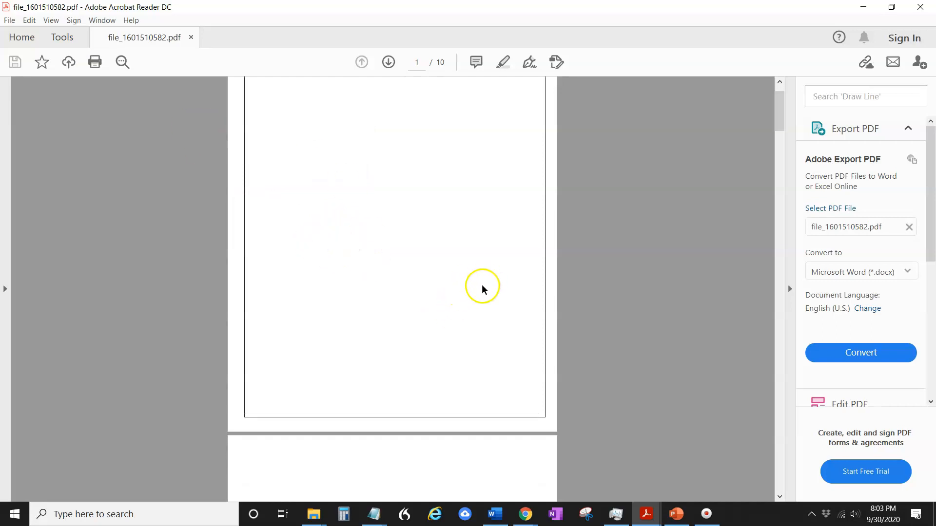
pyautogui.scroll(-15, 493, 346)
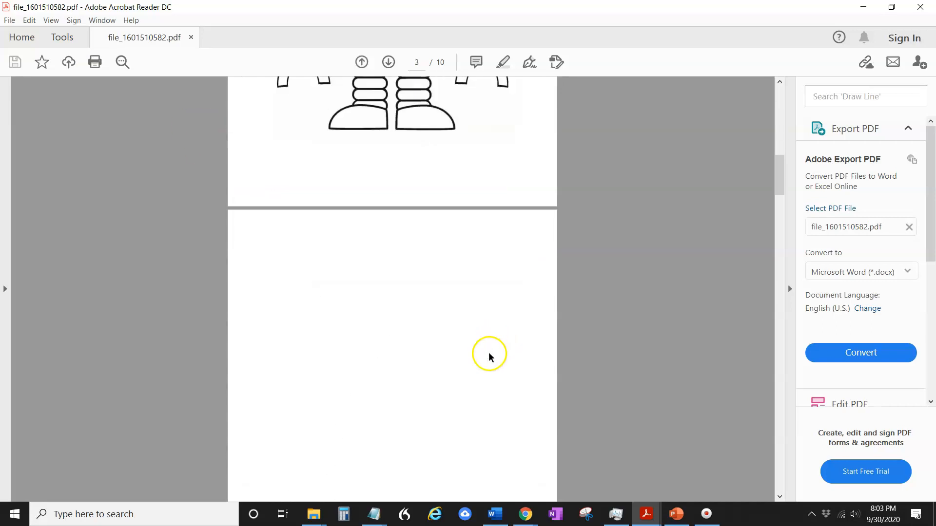
pyautogui.scroll(-15, 489, 350)
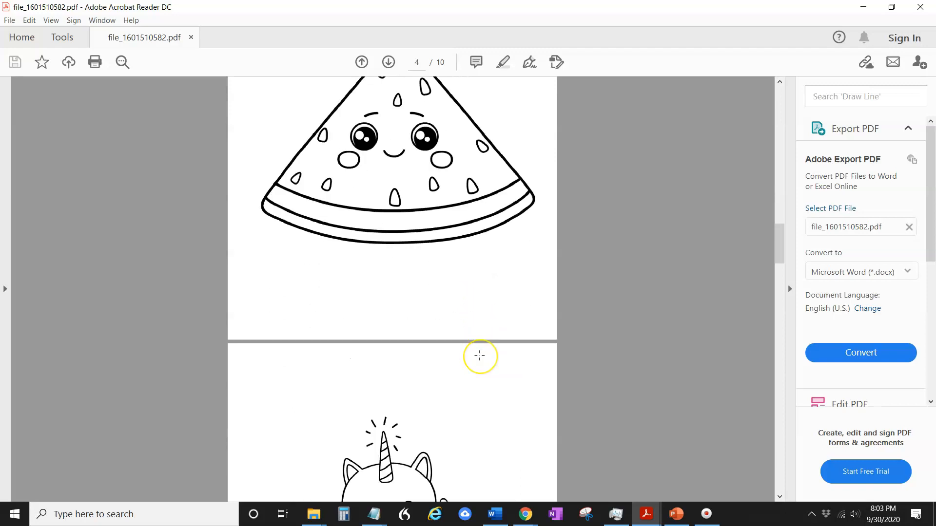
pyautogui.scroll(-5, 480, 355)
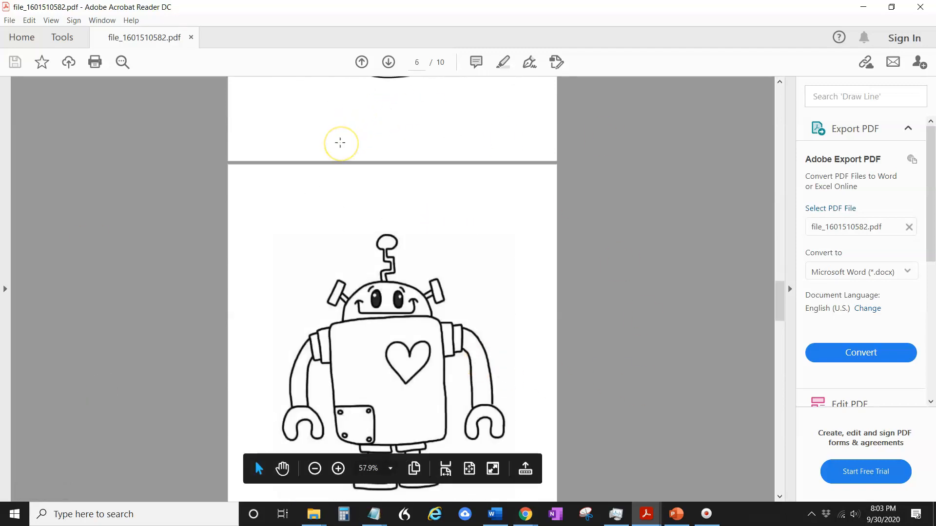
pyautogui.scroll(-8, 340, 142)
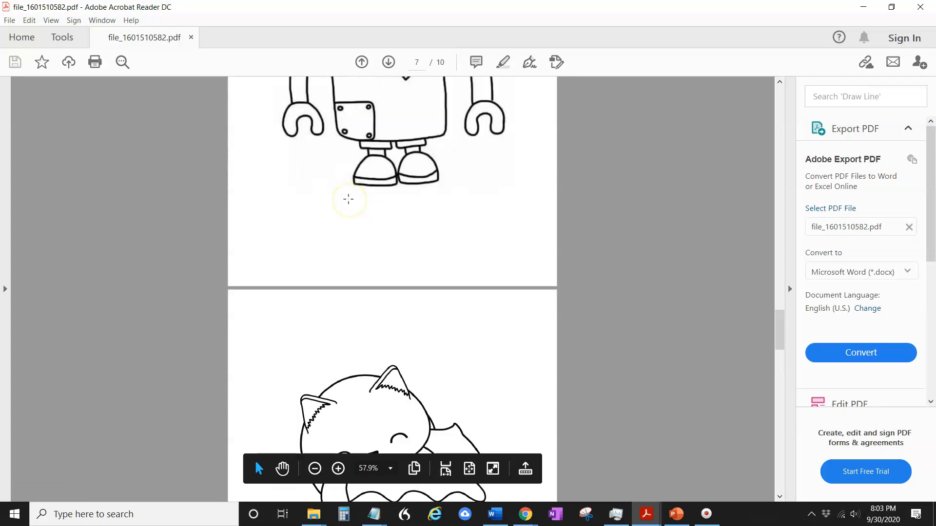
pyautogui.scroll(-5, 348, 199)
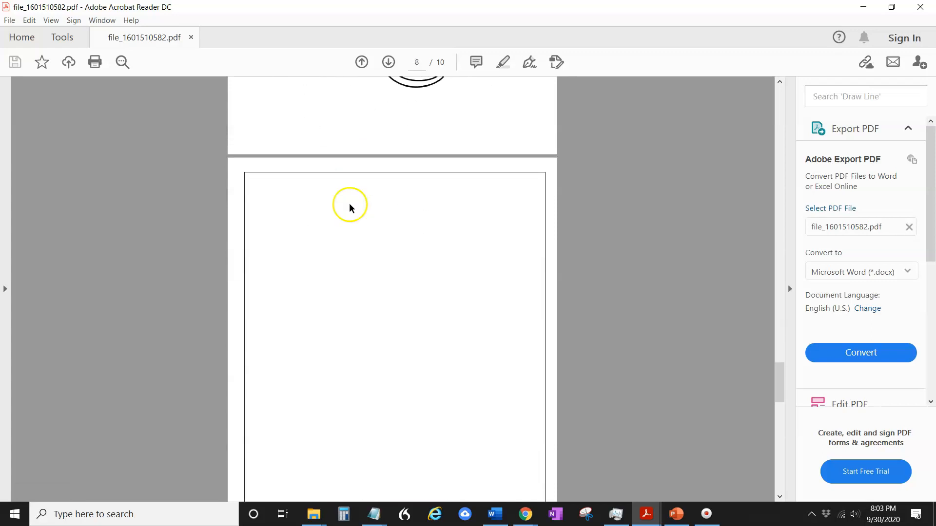
pyautogui.scroll(-10, 355, 212)
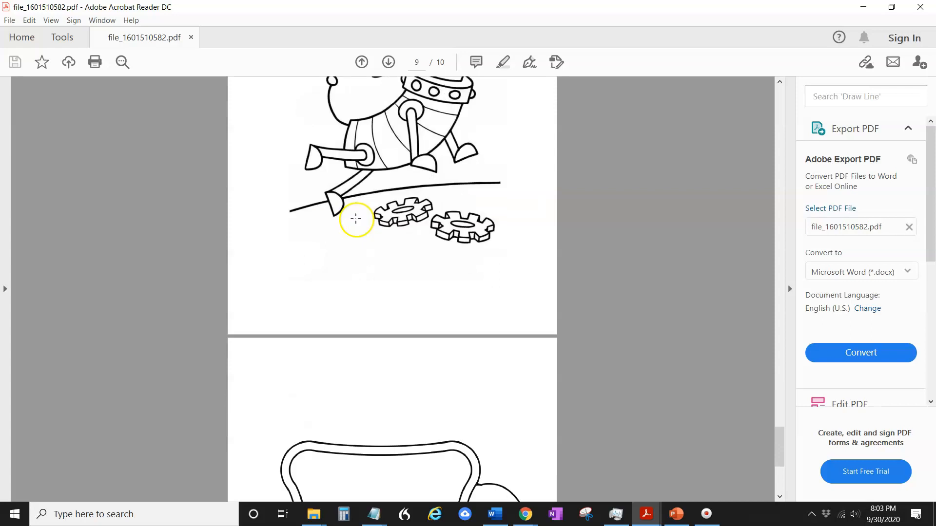
pyautogui.scroll(-2, 356, 218)
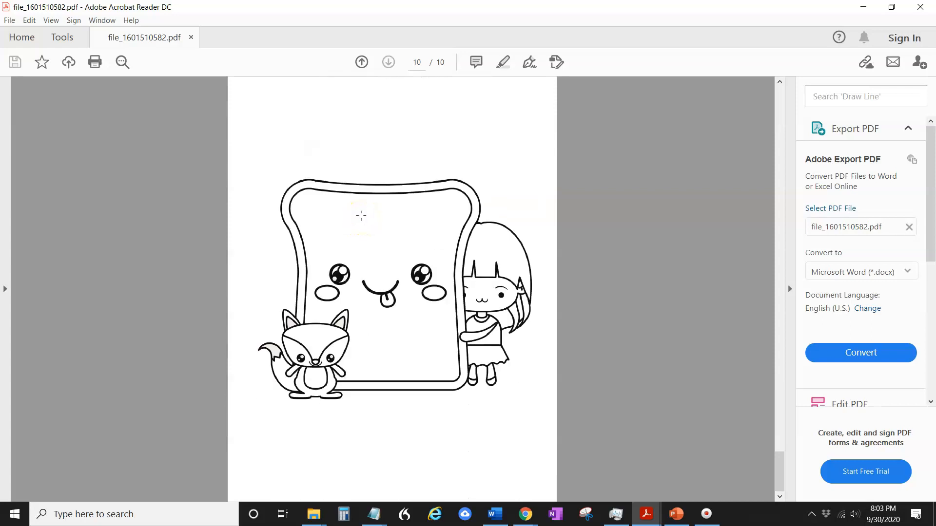
pyautogui.scroll(10, 361, 215)
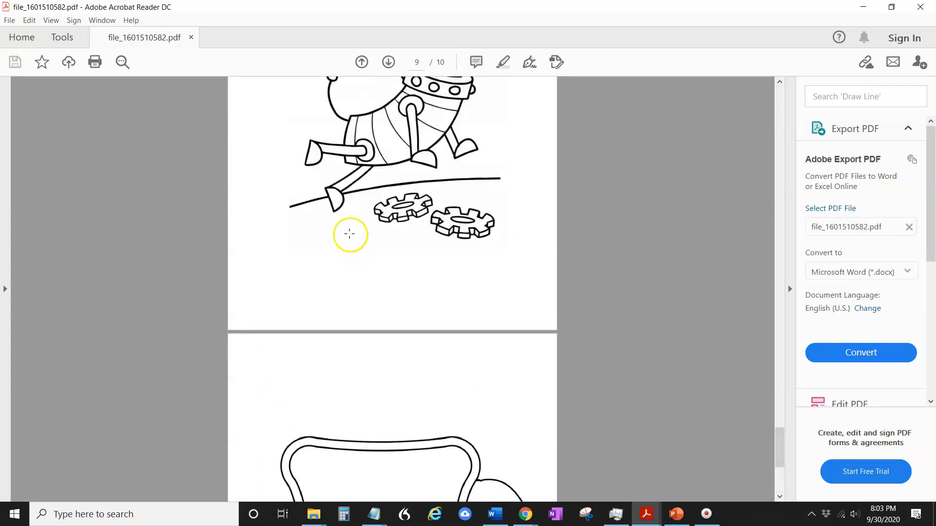
# - Return to the first page of the PDF and examine its border and margins
pyautogui.moveTo(776, 415); pyautogui.dragTo(779, 100)
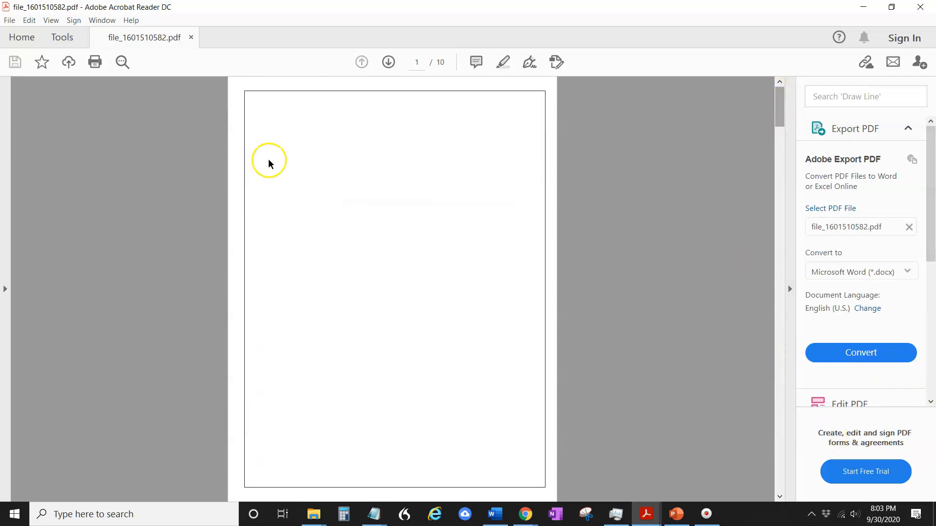
pyautogui.scroll(-1, 375, 331)
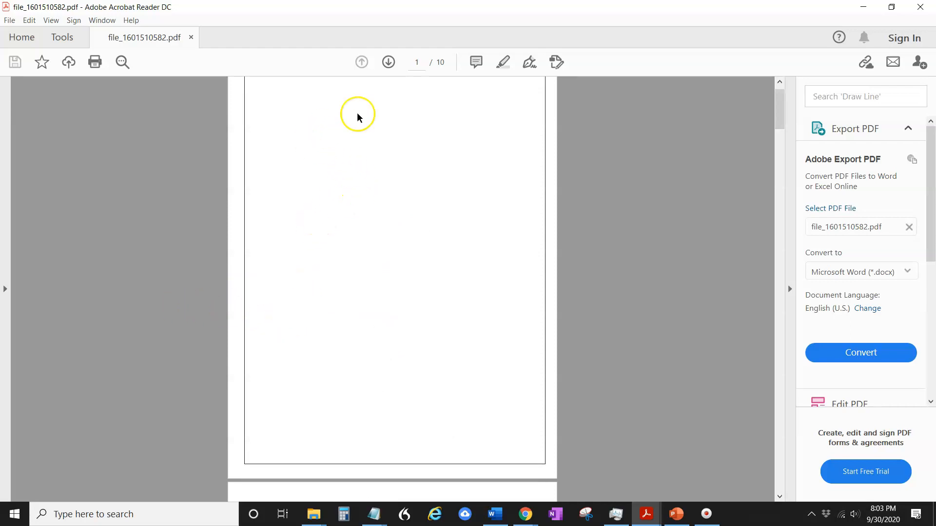
pyautogui.scroll(1, 411, 463)
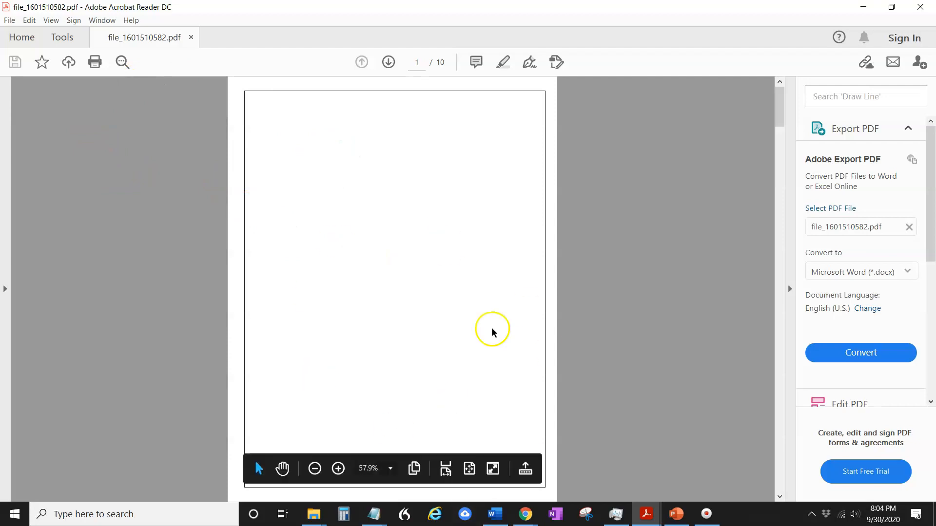
# - Examine the robot, ice cream cone and watermelon images on pages 2 to 4 of the PDF and their placement on the page
pyautogui.scroll(-10, 425, 288)
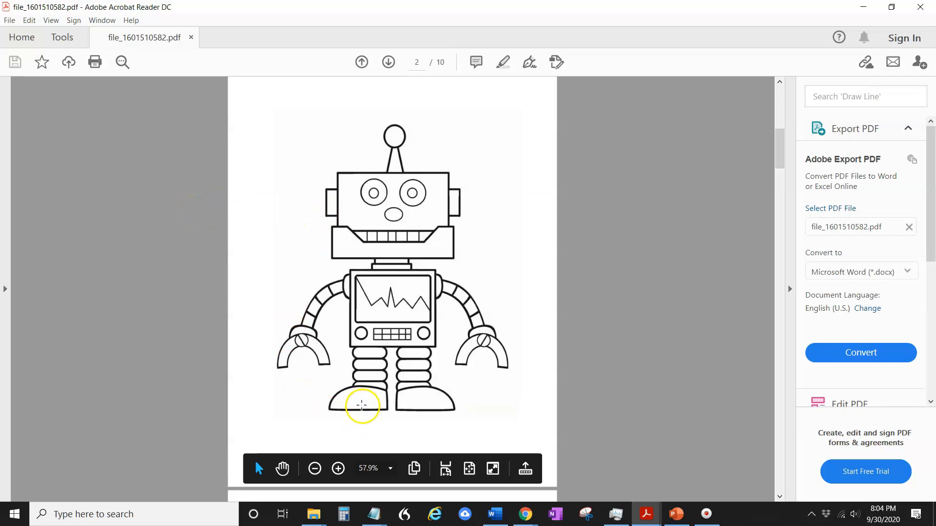
pyautogui.scroll(-2, 405, 383)
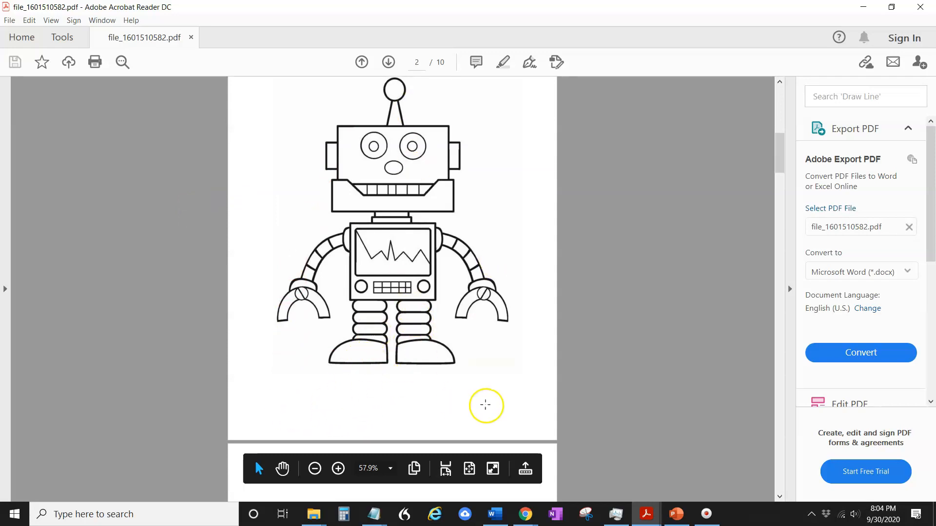
pyautogui.scroll(-12, 468, 401)
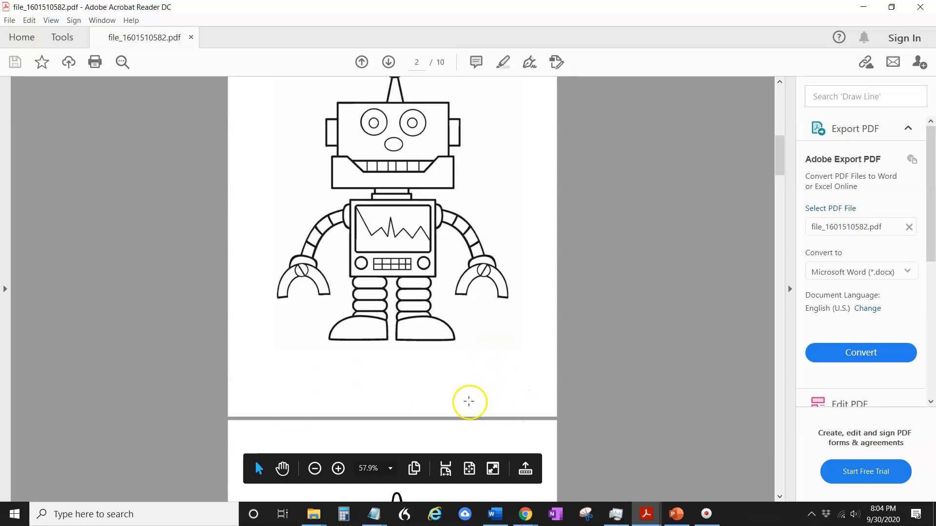
pyautogui.scroll(-6, 410, 426)
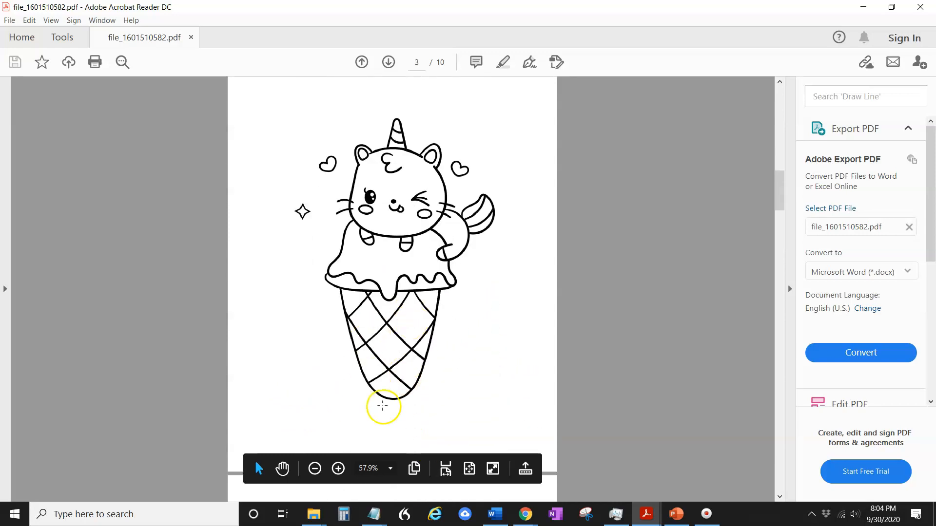
pyautogui.scroll(-13, 464, 407)
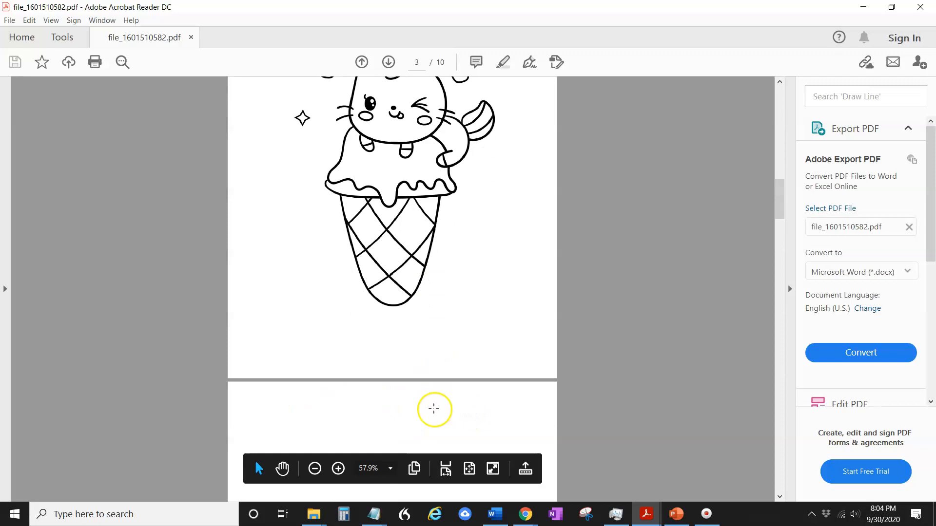
pyautogui.scroll(-1, 369, 413)
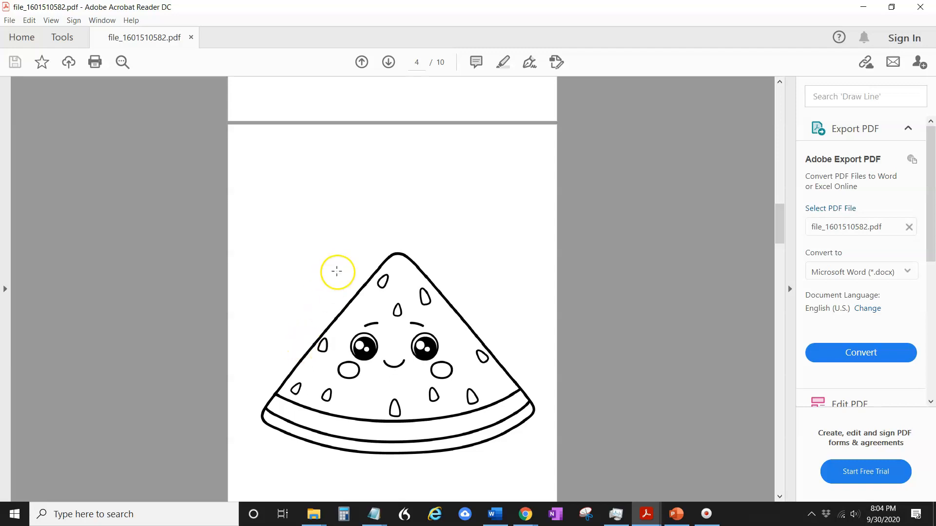
pyautogui.scroll(-3, 355, 324)
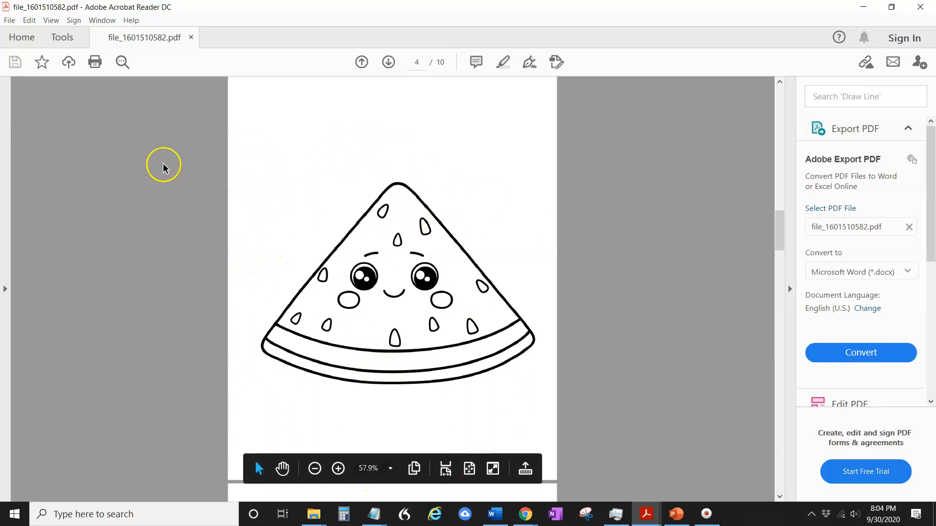
pyautogui.scroll(-1, 333, 274)
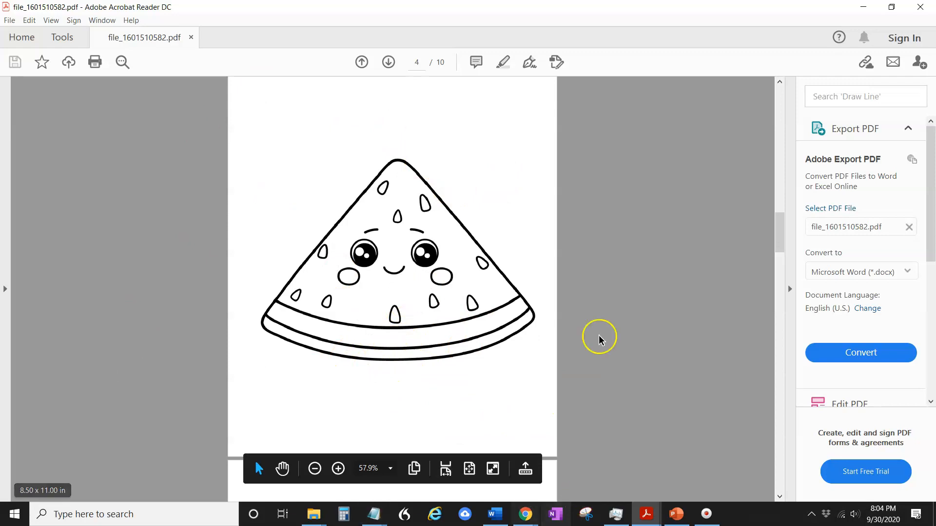
# - Examine the PDF from the cat-in-mug page 5 to the bordered page 8, and return to the cupcake image on page 7
pyautogui.scroll(-4, 410, 351)
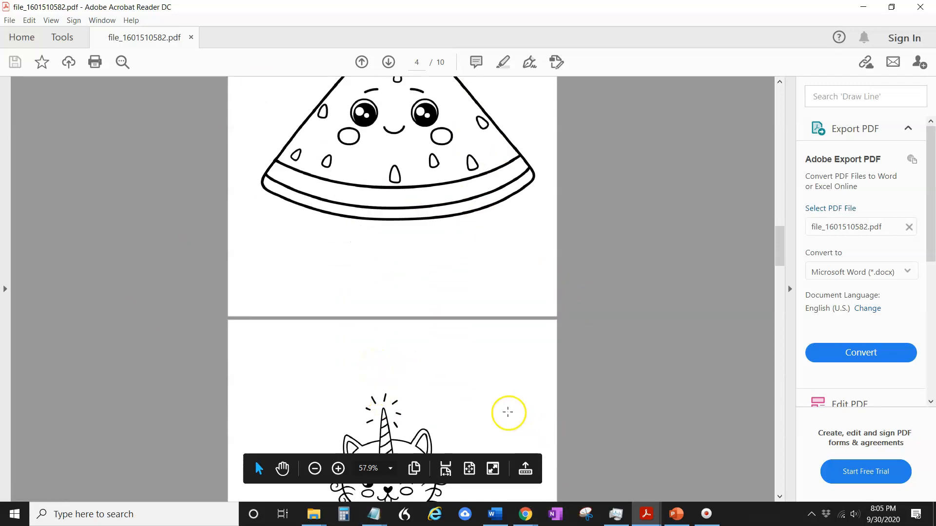
pyautogui.scroll(-1, 476, 367)
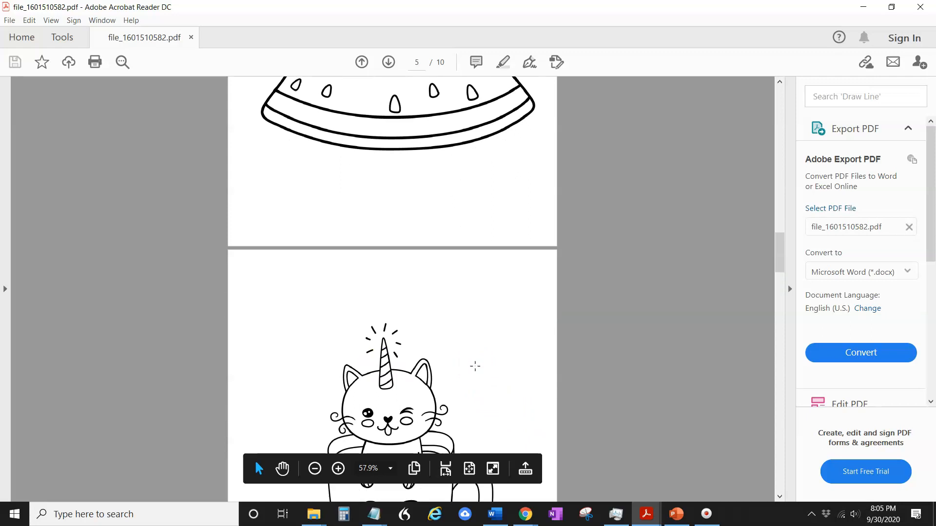
pyautogui.scroll(-10, 476, 366)
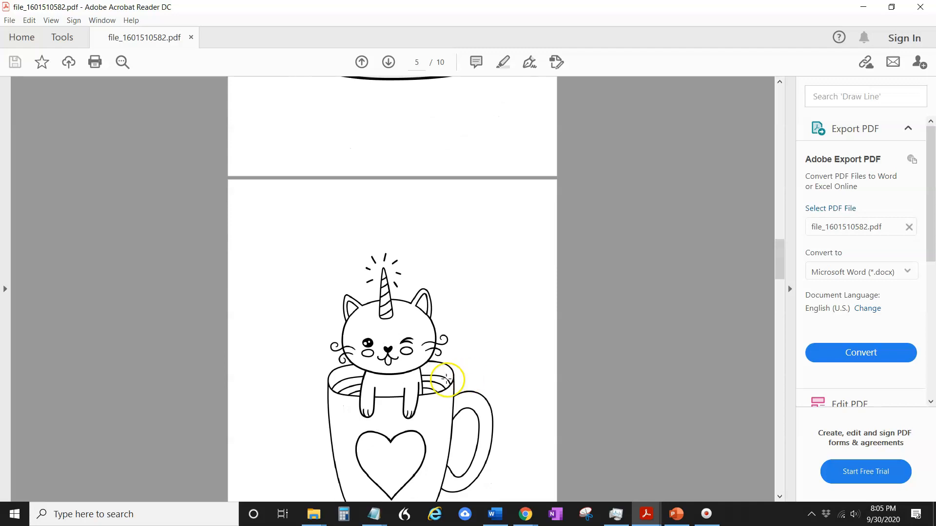
pyautogui.scroll(-3, 436, 403)
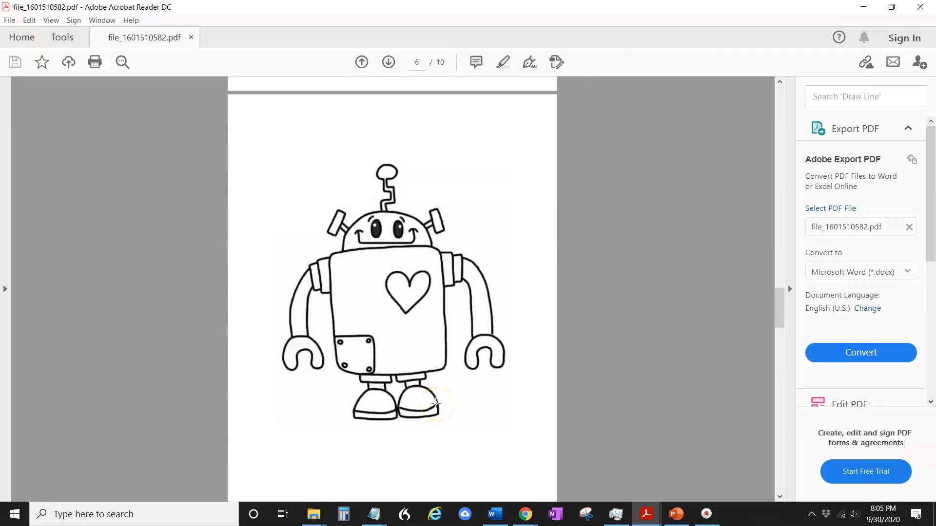
pyautogui.scroll(-4, 430, 404)
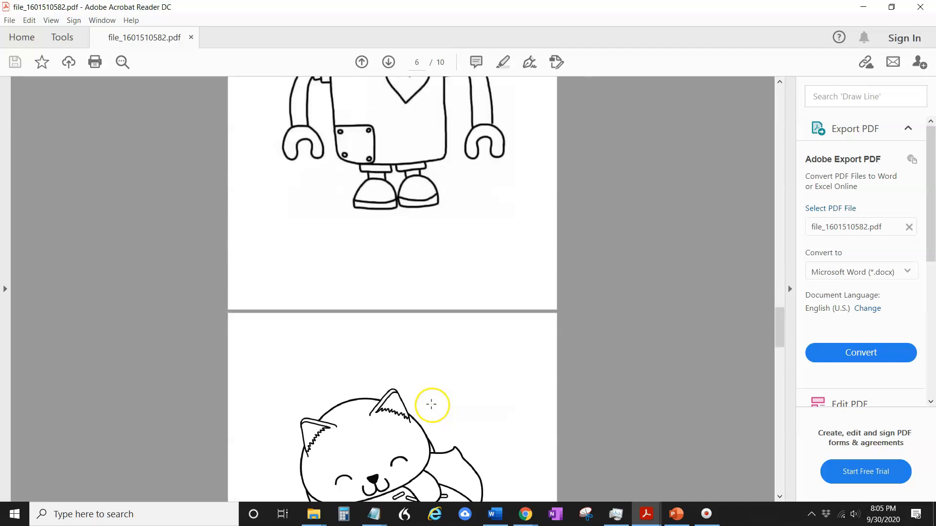
pyautogui.scroll(-7, 432, 404)
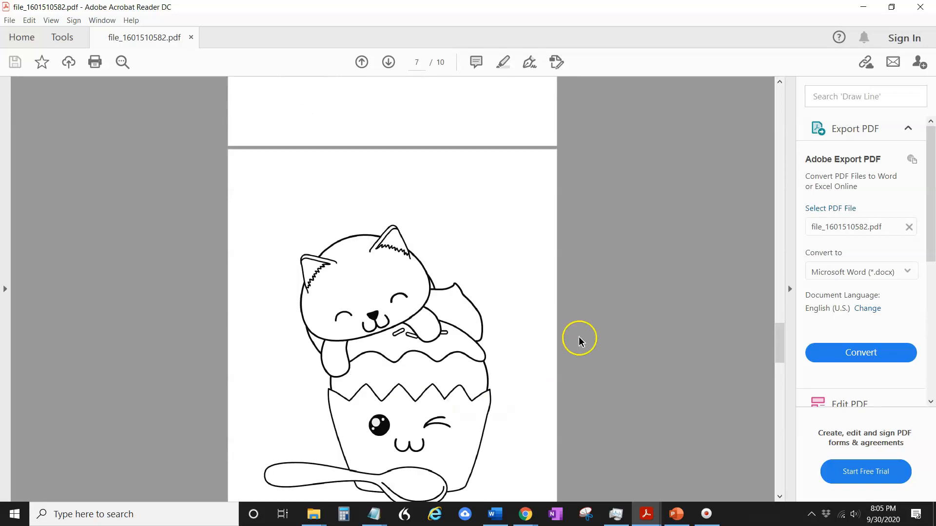
pyautogui.scroll(-5, 519, 335)
pyautogui.scroll(-4, 531, 404)
pyautogui.scroll(4, 531, 403)
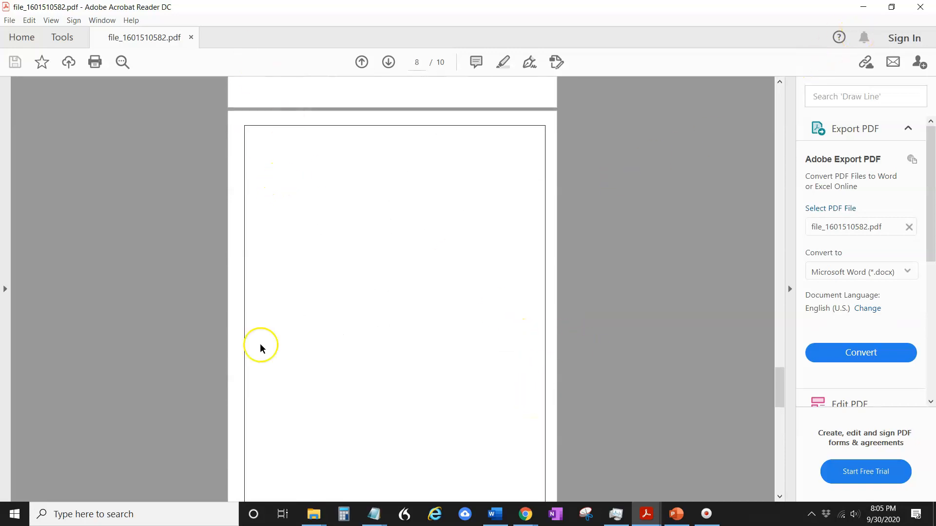
pyautogui.scroll(8, 262, 349)
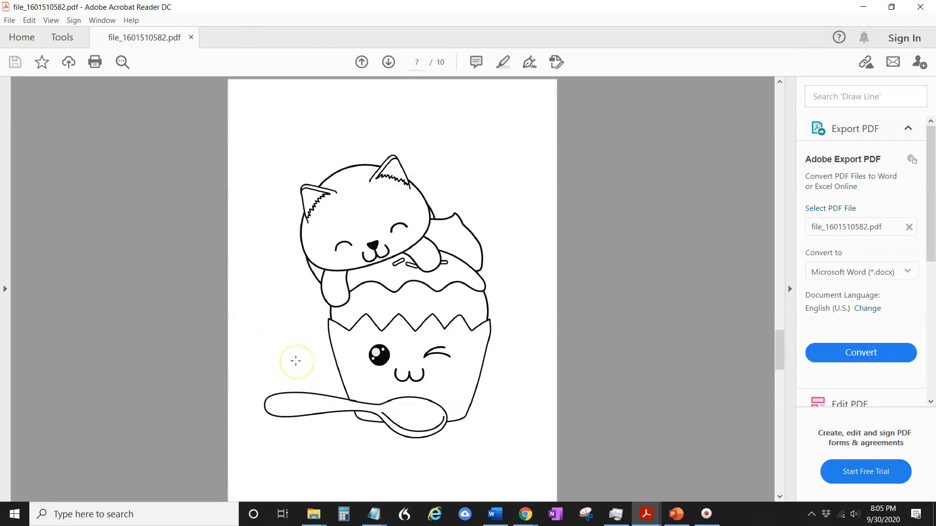